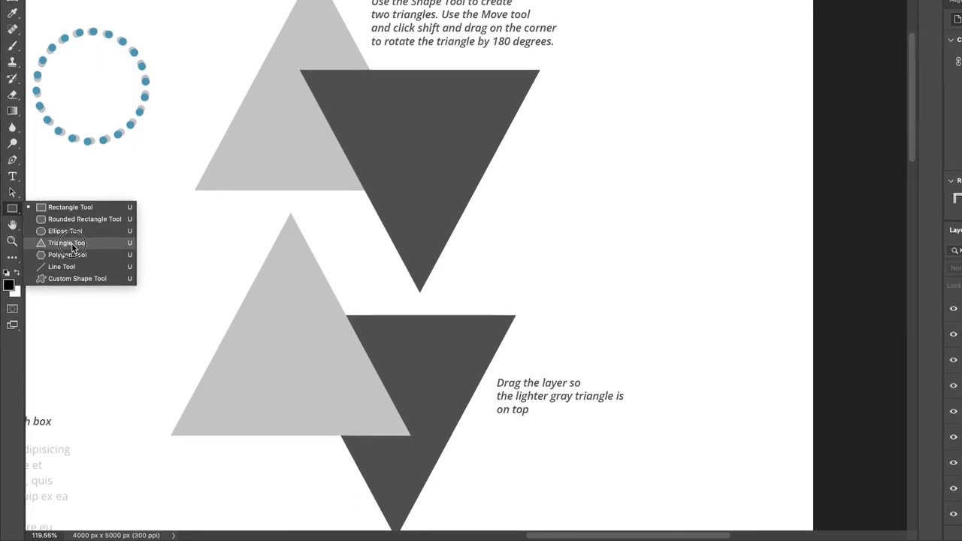
Step: Draw a triangle about 602 by 521 px over the upper dark grey triangle with the Triangle tool
left_click(73, 245)
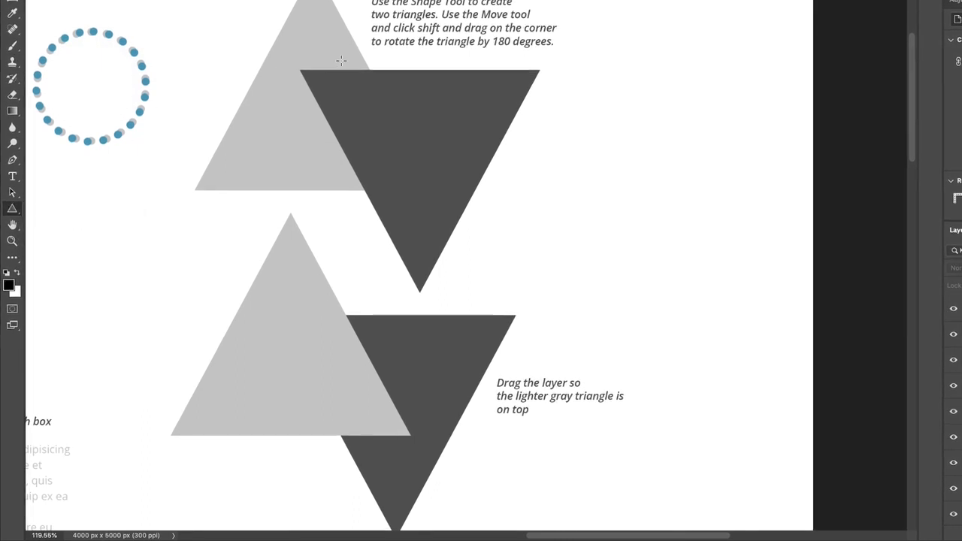
left_click_drag(340, 58, 596, 310)
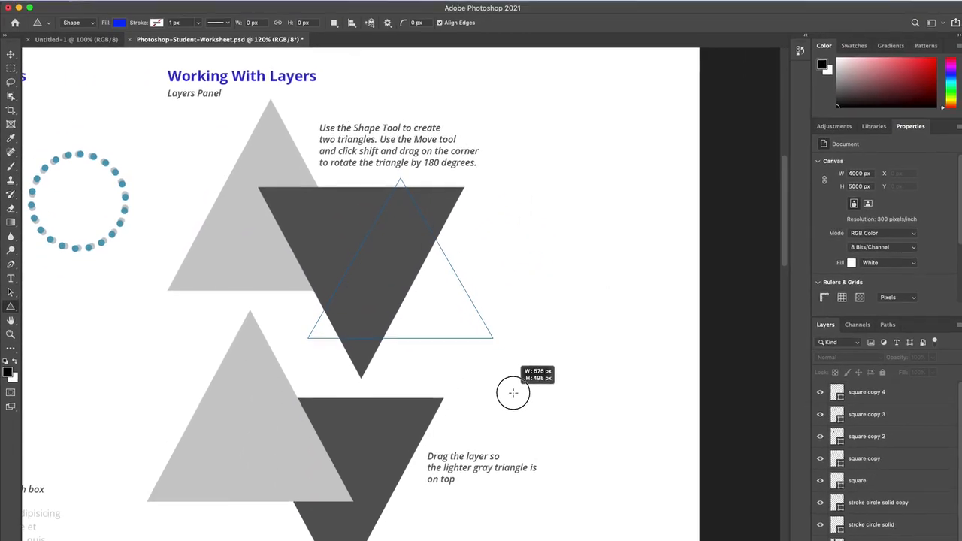
left_click_drag(513, 392, 518, 393)
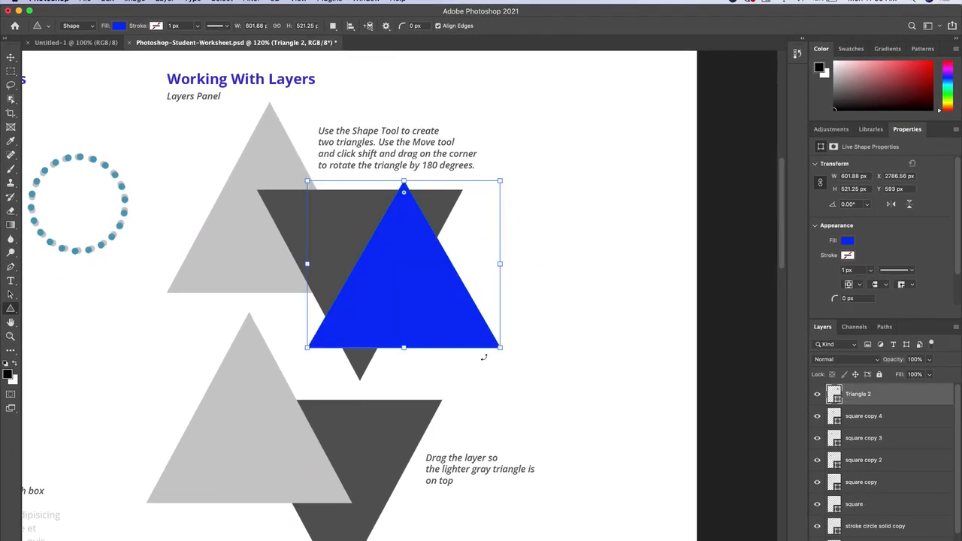
Step: Move the new triangle onto the upper light grey triangle and scale it to match, about 674 by 599 px
key("v")
left_click_drag(406, 260, 261, 200)
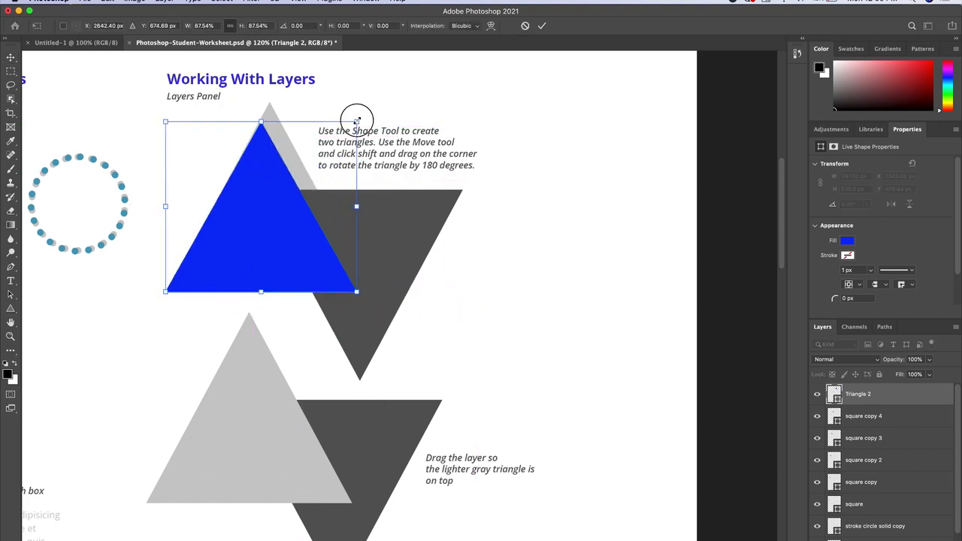
left_click_drag(357, 120, 379, 100)
left_click_drag(286, 182, 283, 179)
left_click_drag(384, 296, 385, 299)
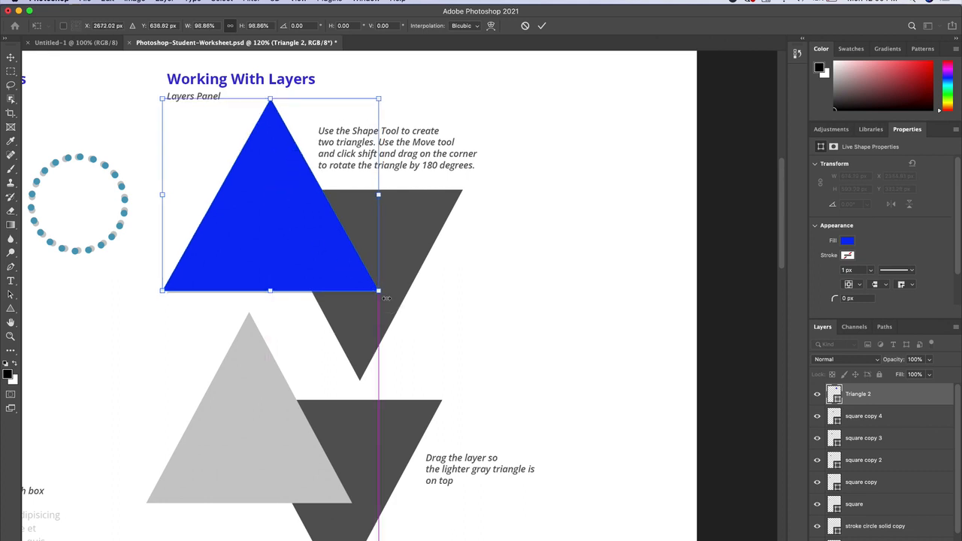
key("Return")
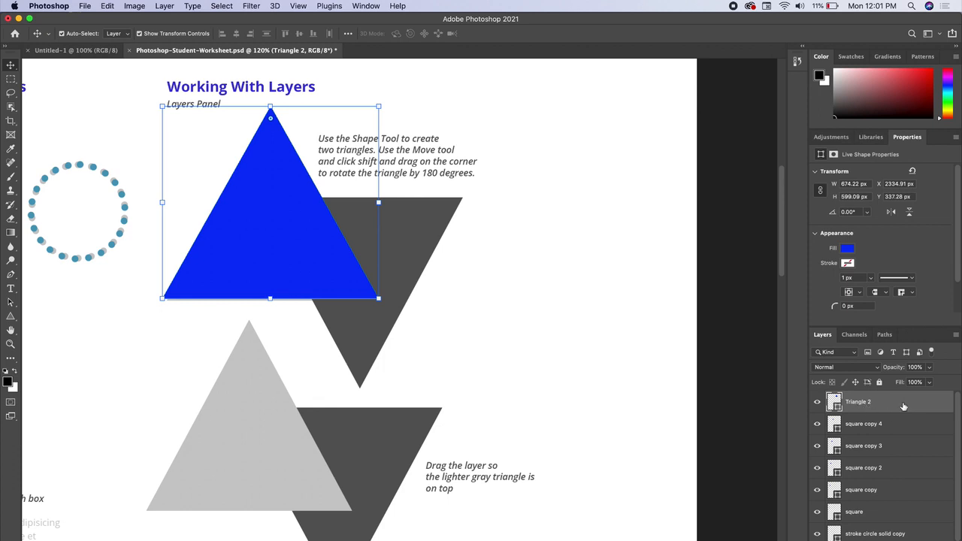
Step: Duplicate the blue triangle's layer and move the copy over the upper dark grey triangle
right_click(904, 407)
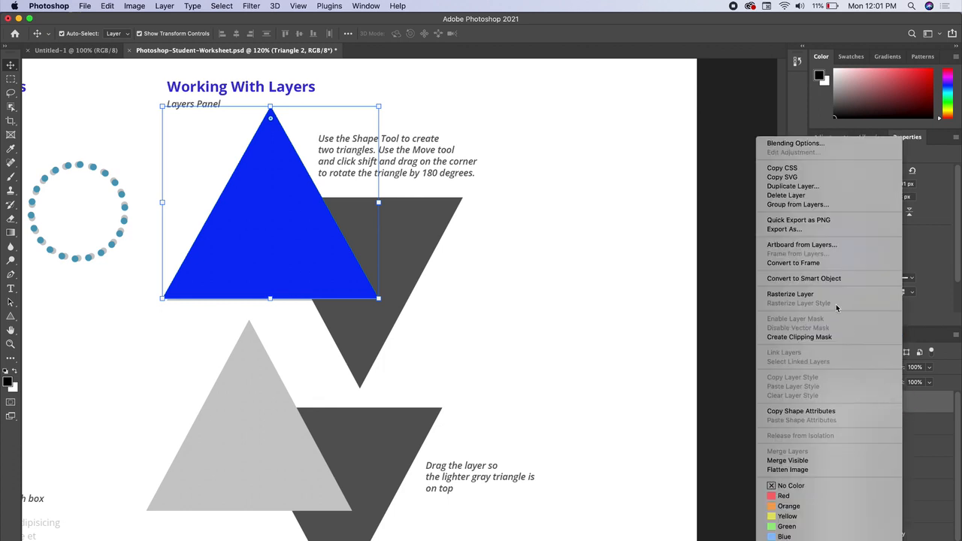
left_click(815, 186)
key("Return")
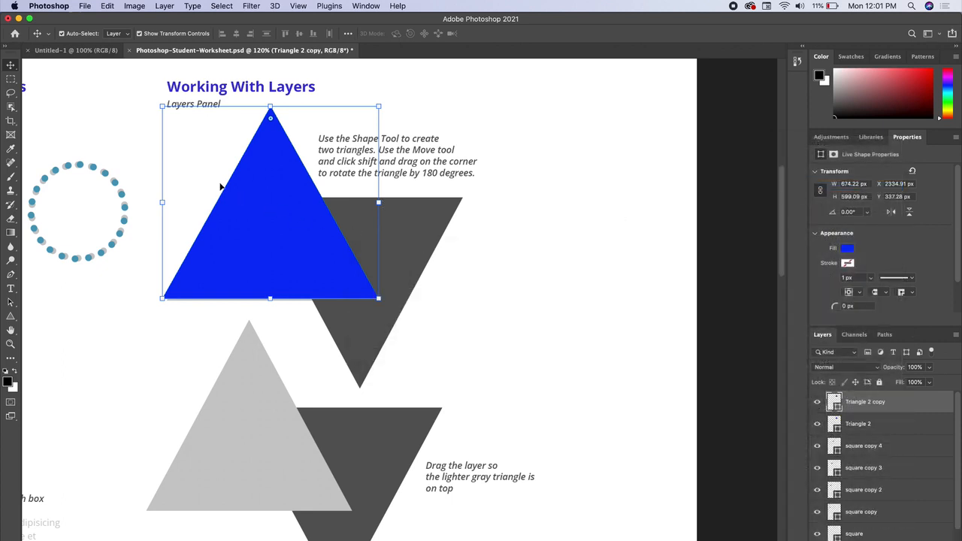
left_click_drag(270, 211, 424, 256)
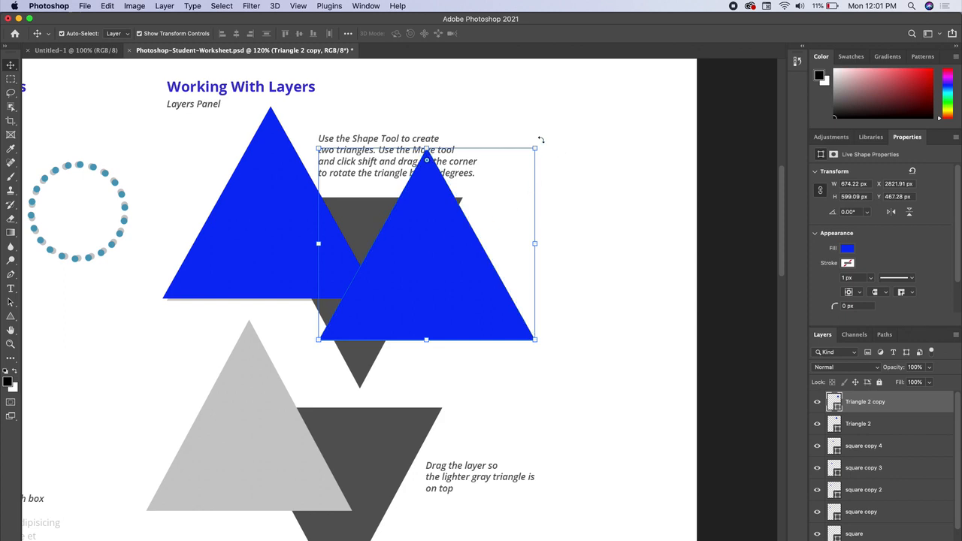
Step: Try to rotate the copied triangle freehand to match the dark grey one, and undo the rotation
left_click_drag(541, 140, 495, 266)
left_click_drag(428, 245, 393, 251)
left_click_drag(428, 97, 427, 118)
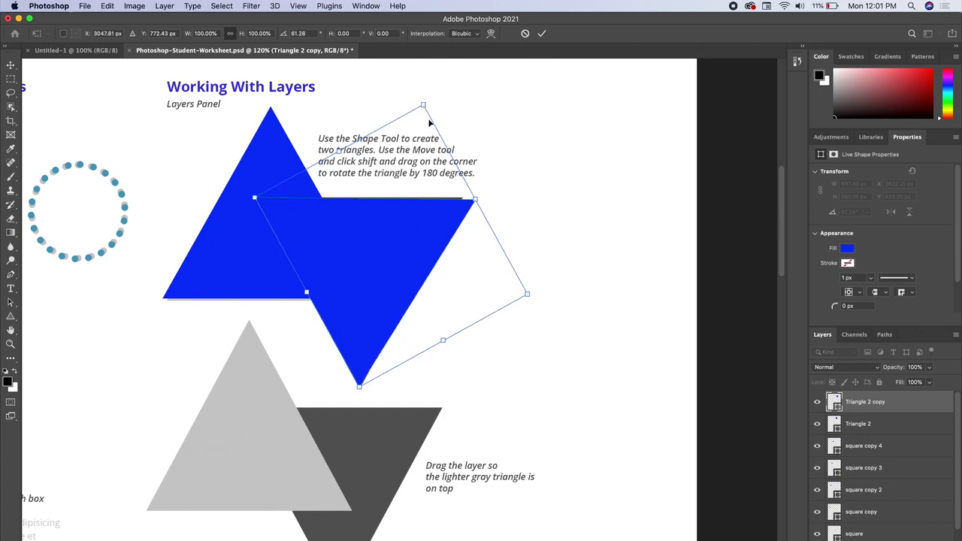
left_click_drag(428, 221, 459, 219)
key("super+z")
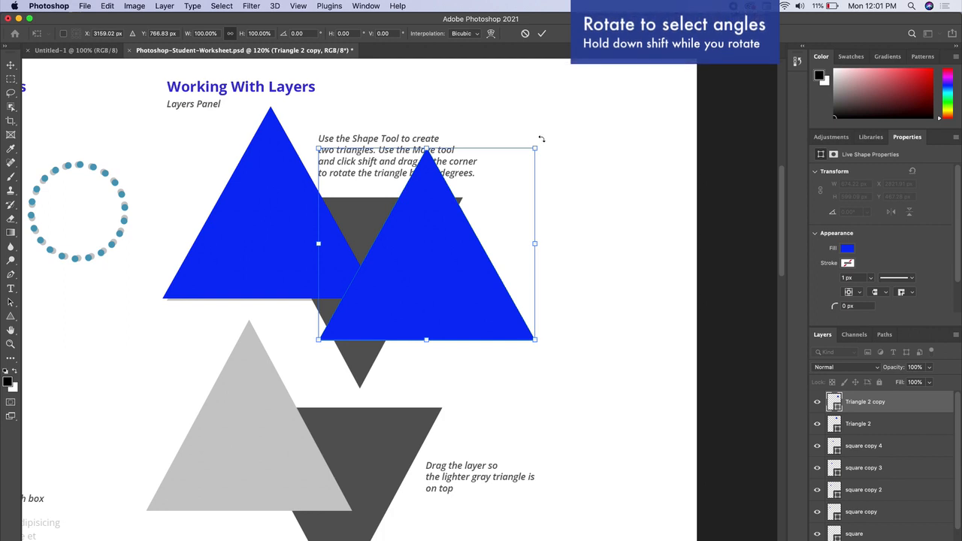
Step: Rotate the copied triangle by exactly 180 degrees and place it over the upper dark grey triangle
left_click_drag(541, 139, 350, 325)
left_click_drag(483, 183, 413, 231)
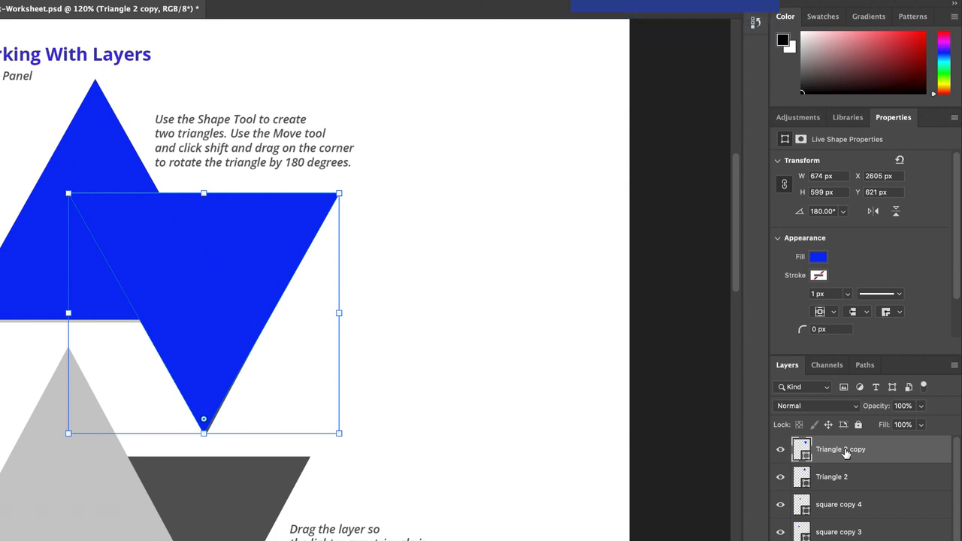
Step: Fill the inverted triangle with the orange-red from the recently used colors, and deselect it
left_click(817, 259)
left_click(813, 329)
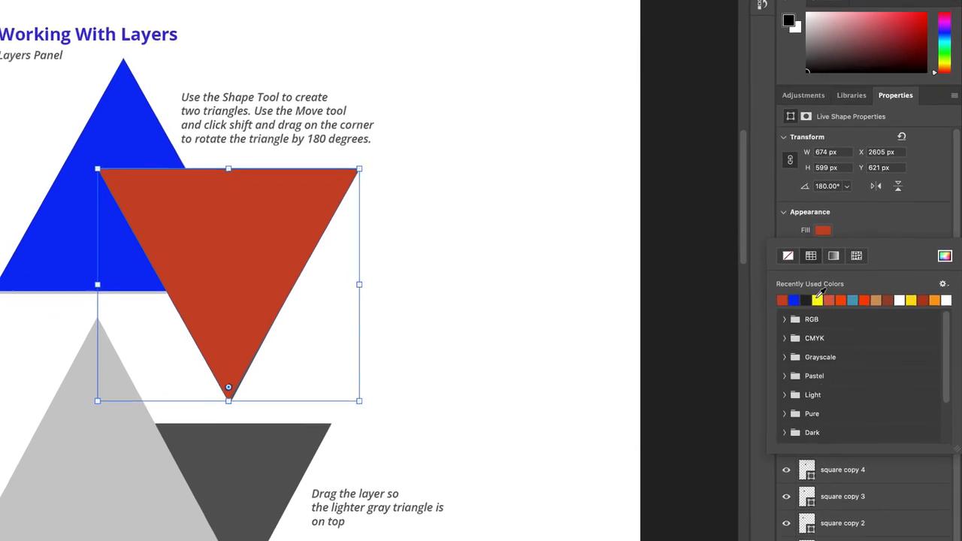
left_click(495, 227)
left_click(553, 134)
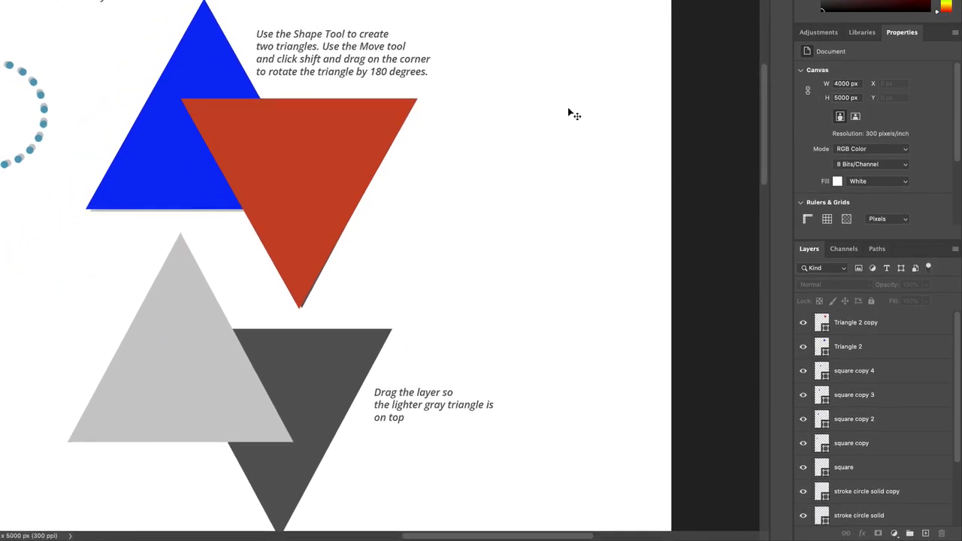
Step: Nudge the orange-red triangle so it exactly covers the dark grey triangle underneath
left_click(316, 254)
left_click(215, 51)
mouse_move(301, 154)
left_mouse_down()
mouse_move(361, 133)
mouse_move(346, 131)
mouse_move(292, 169)
mouse_move(290, 142)
left_mouse_up()
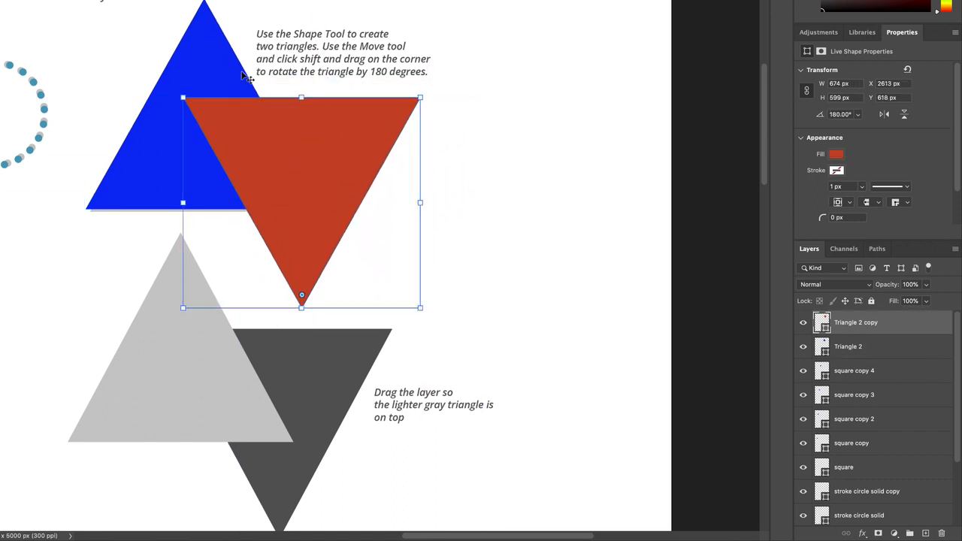
Step: Select the Triangle 2 and Triangle 2 copy layers together, on the canvas and in the layer list
left_click(196, 63, "shift")
scroll(218, 233, "down", 2)
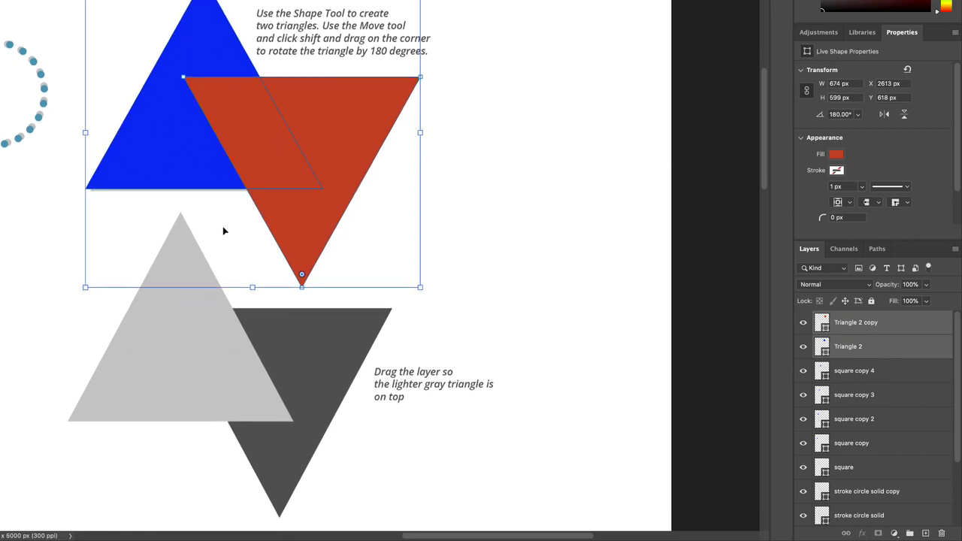
left_click(862, 347)
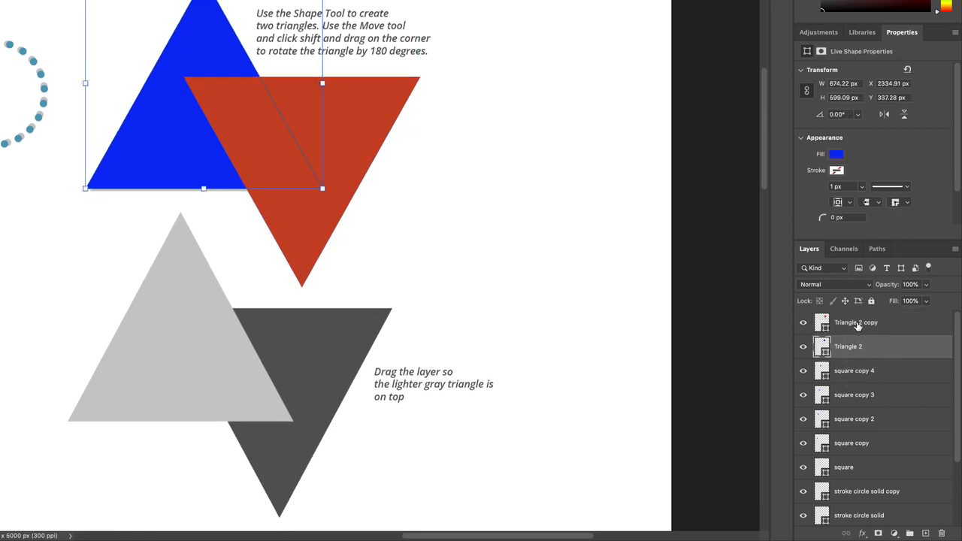
left_click(855, 323, "shift")
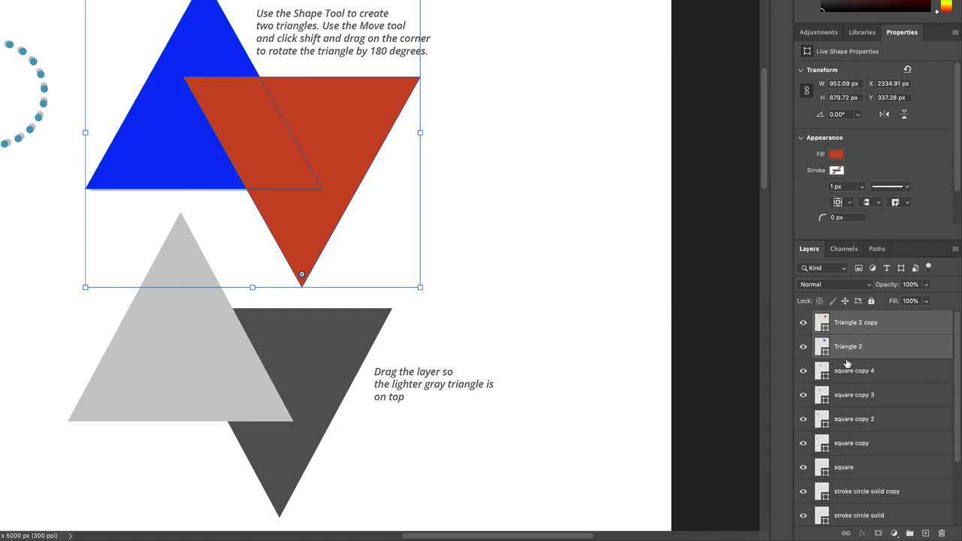
left_click(850, 344)
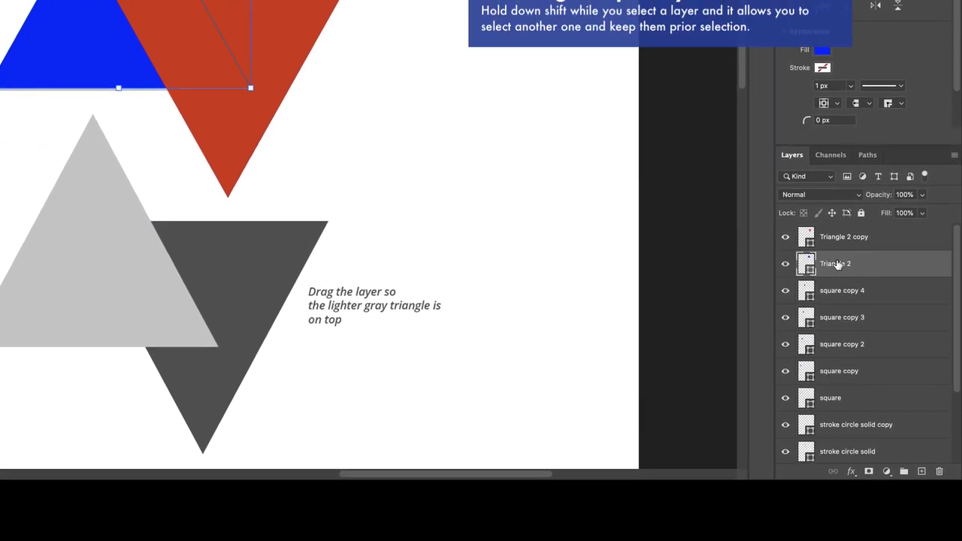
left_click(837, 241, "shift")
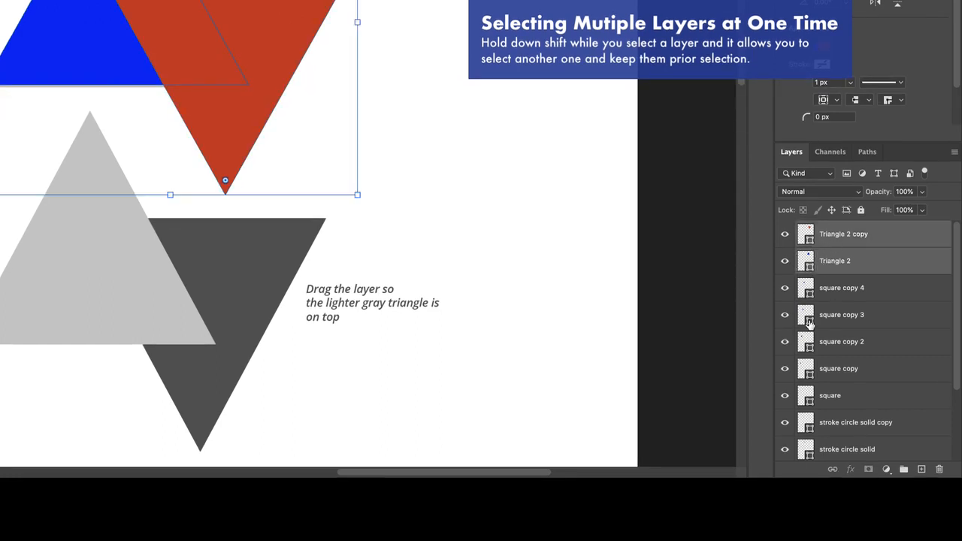
Step: Select the whole range of layers from square up to Triangle 2, and reduce the selection to Triangle 2 copy
left_click(856, 396)
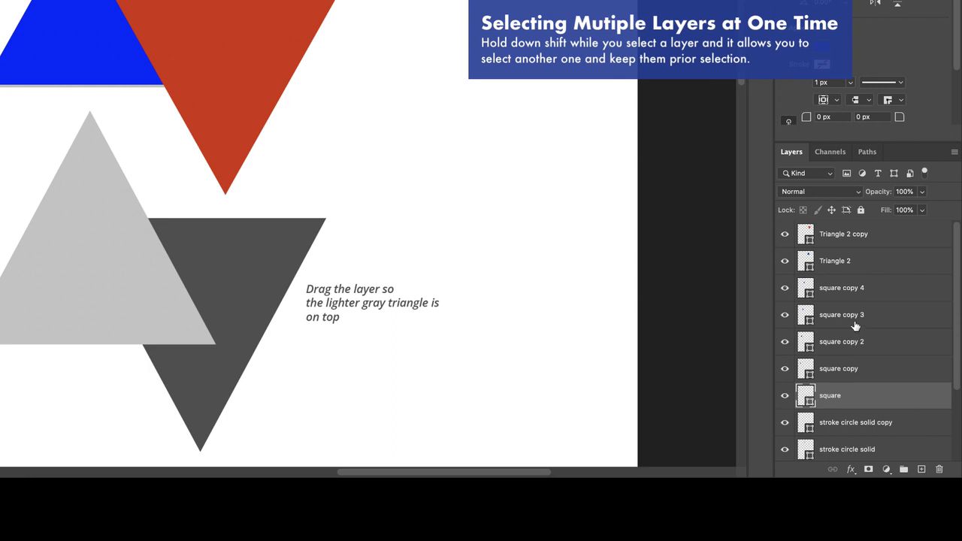
left_click(847, 262, "shift")
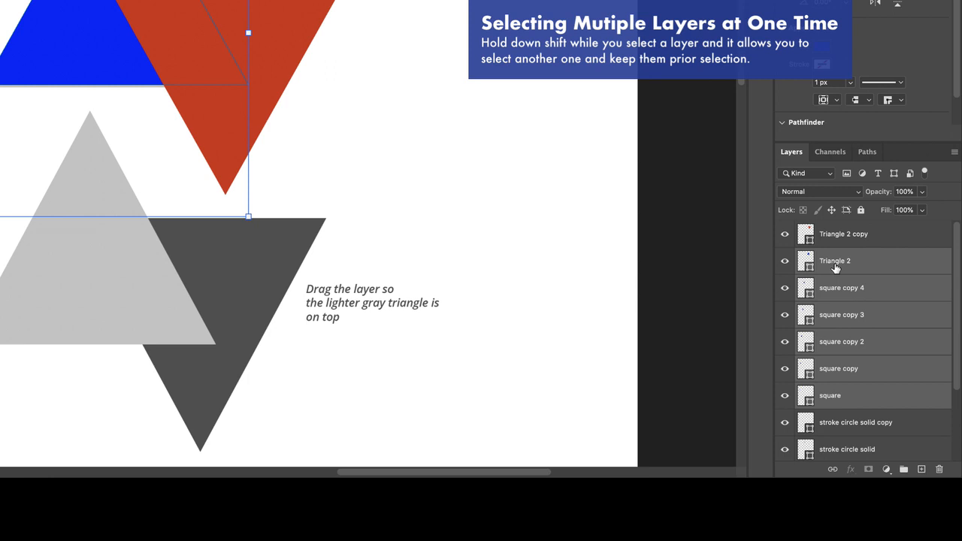
left_click(843, 241)
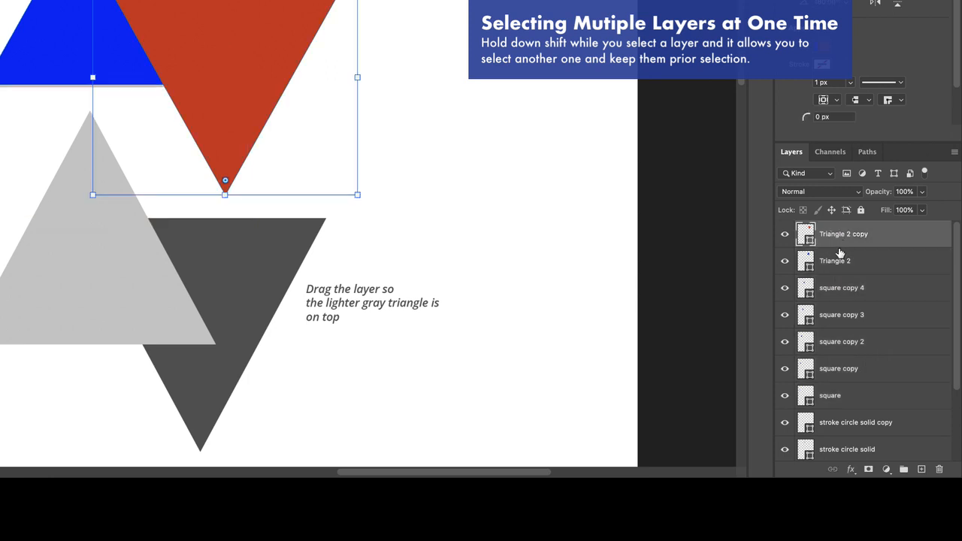
Step: Rename the Triangle 2 layer as "blue triangle" and the Triangle 2 copy layer as "orange triangle"
left_click(838, 267)
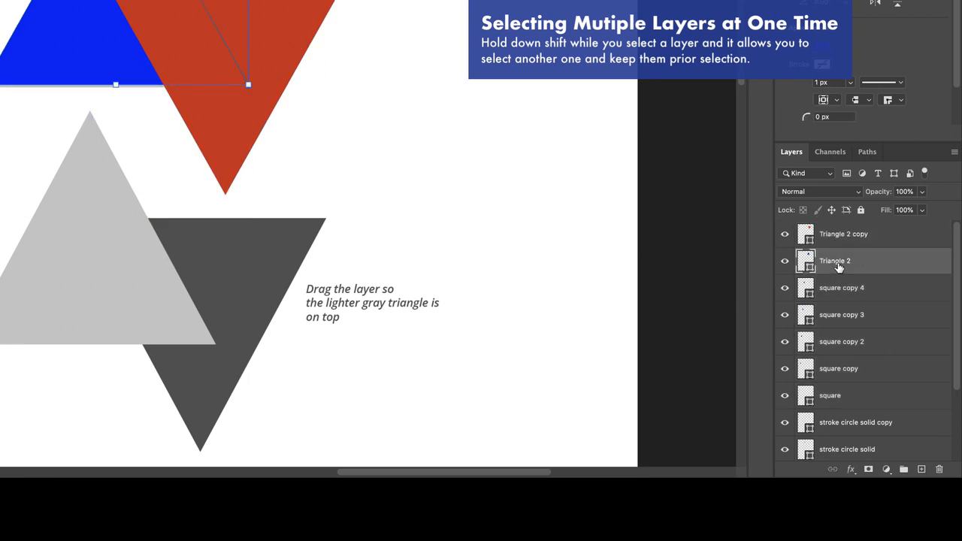
double_click(837, 261)
type("blue t")
key("Return")
double_click(848, 234)
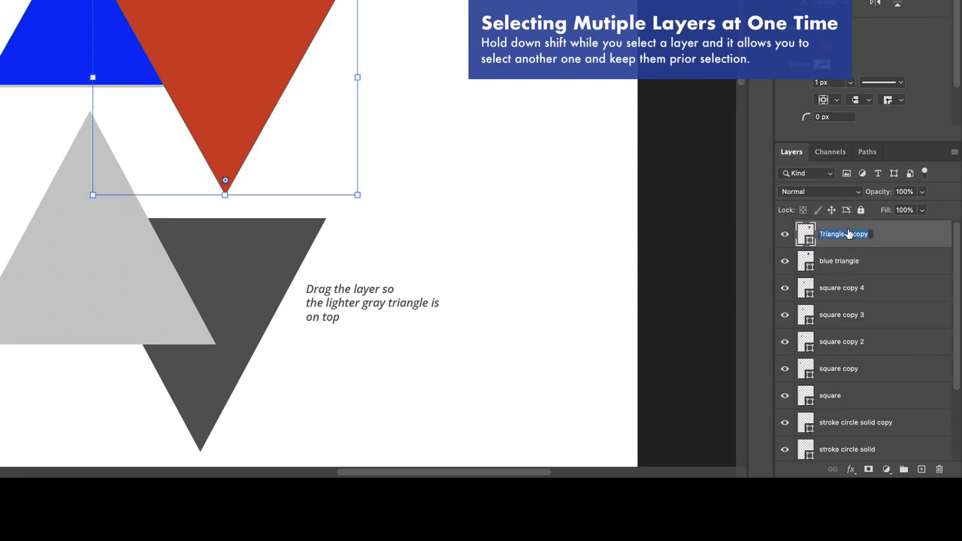
type("range t")
key("Return")
Step: Duplicate the blue and orange triangle layers together and move the copies onto the lower pair of grey triangles
left_click(834, 261, "shift")
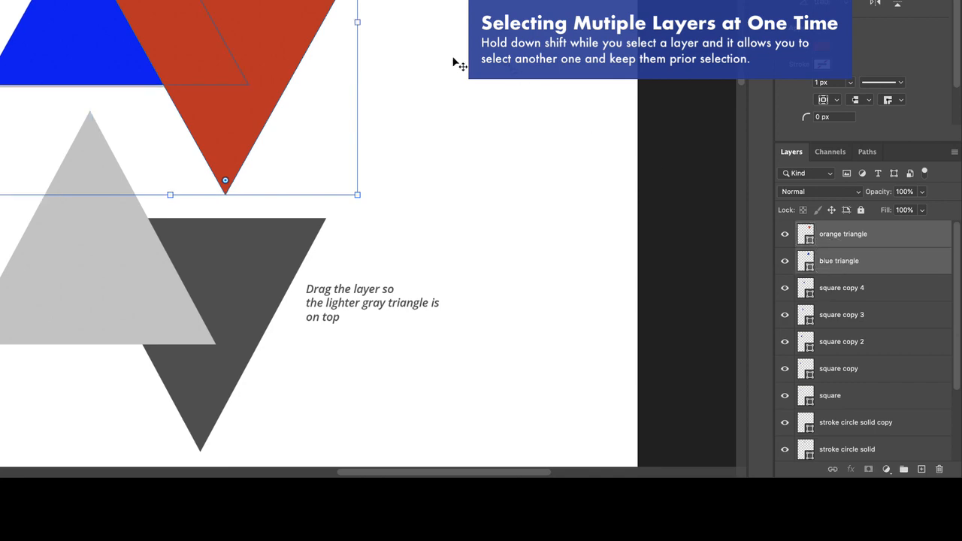
right_click(887, 239)
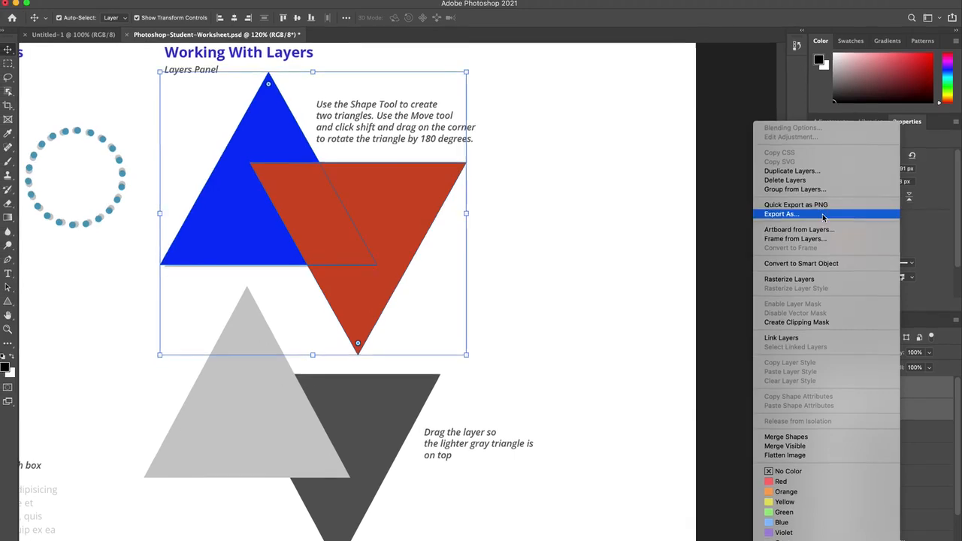
left_click(791, 170)
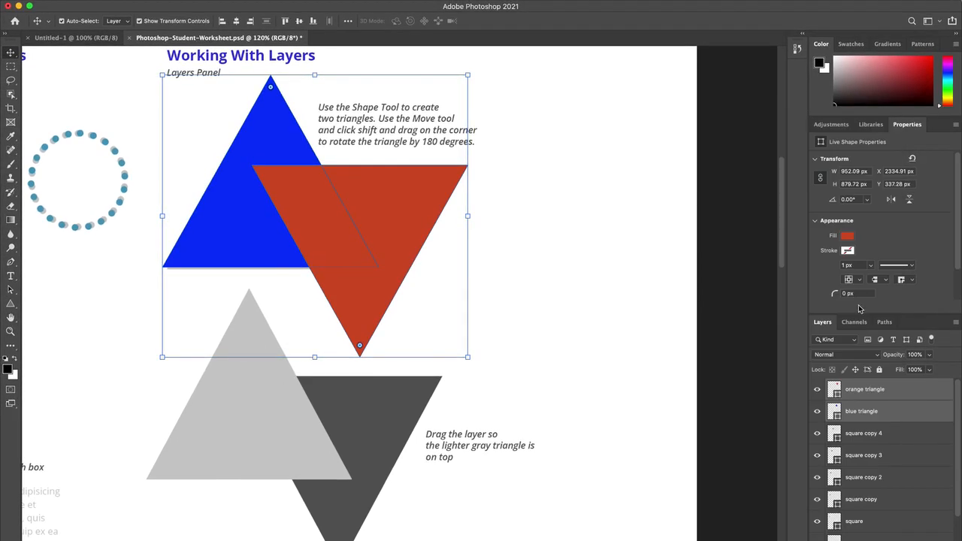
left_click(579, 258)
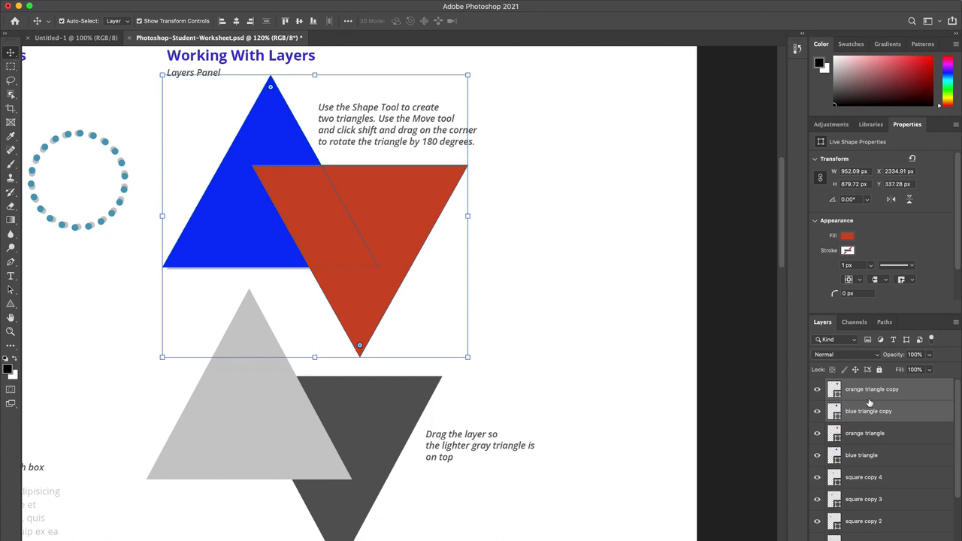
left_click_drag(267, 123, 250, 336)
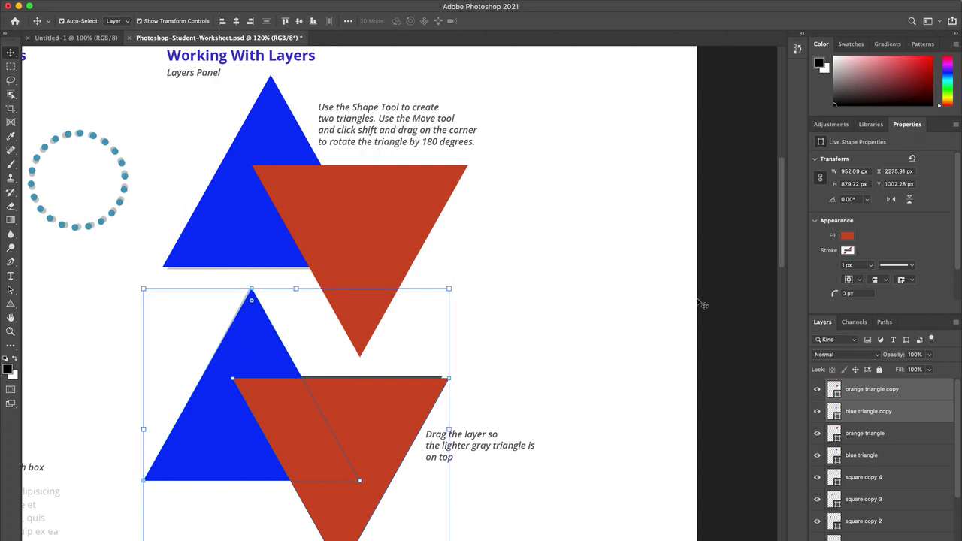
left_click(635, 301)
Step: Reorder the layers so that blue triangle copy lies above orange triangle copy
scroll(293, 409, "down", 4)
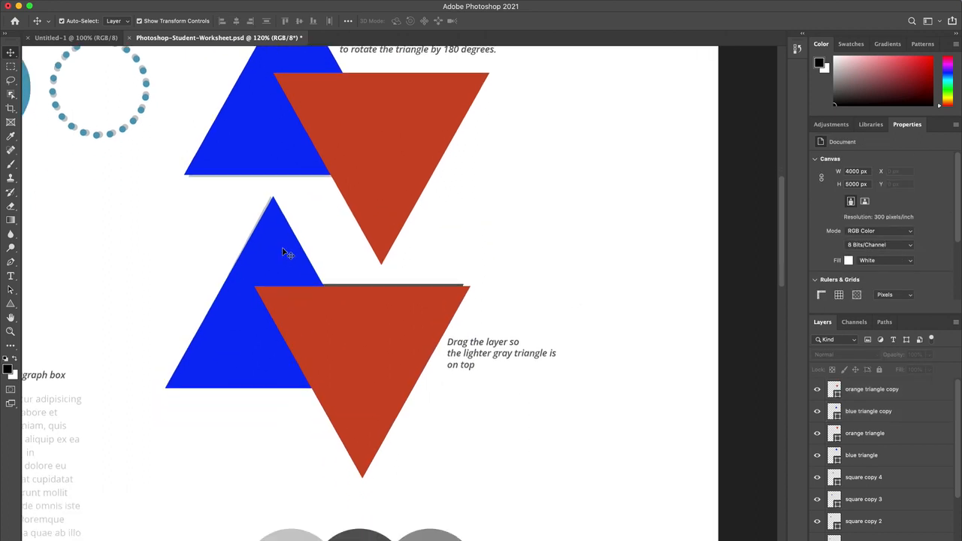
left_click(288, 254)
scroll(294, 285, "up", 2)
scroll(294, 285, "up", 1)
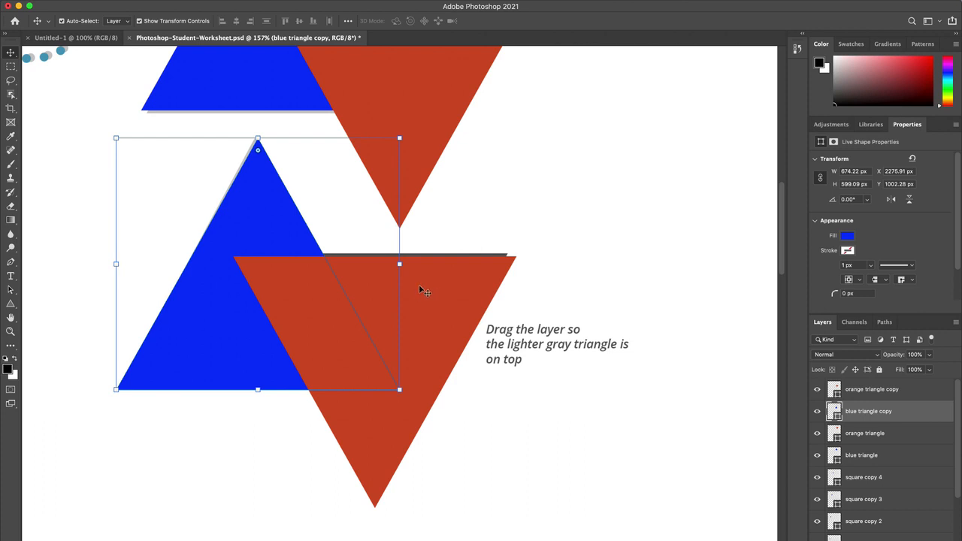
left_click(857, 392)
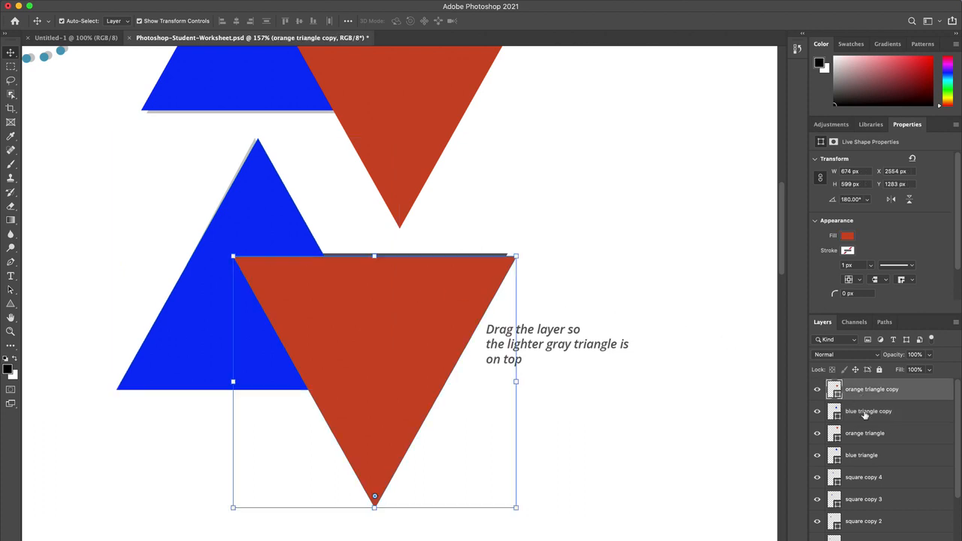
left_click(864, 420)
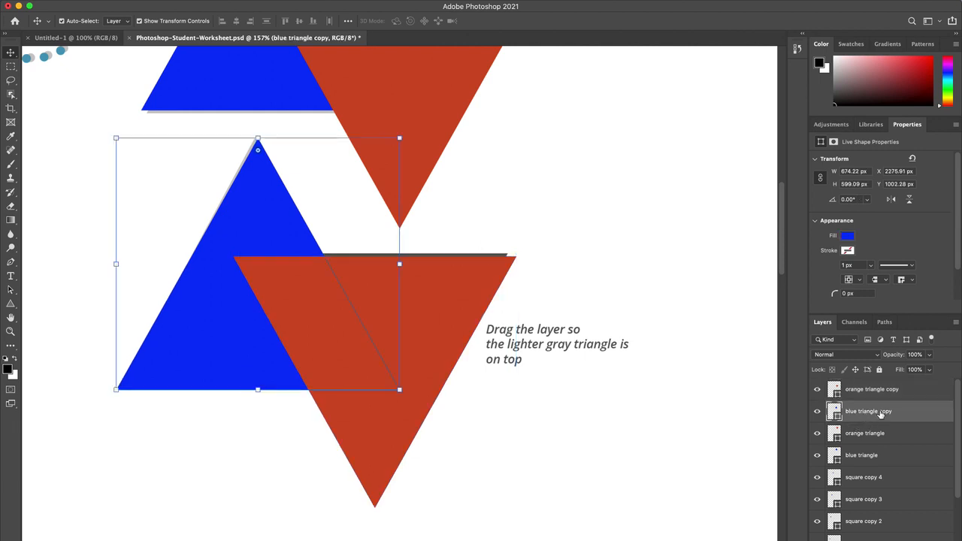
left_click_drag(882, 413, 876, 389)
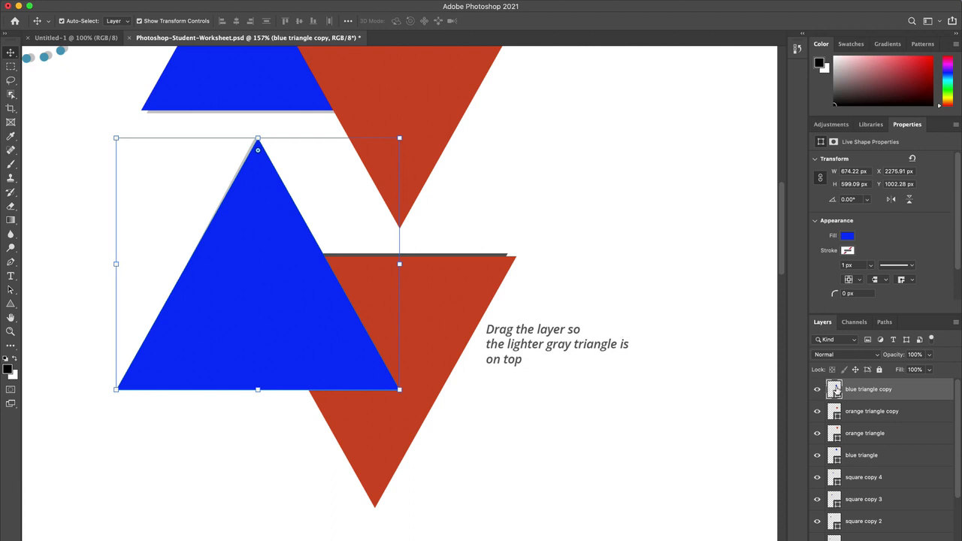
Step: Keep the blue triangle copy at the front and nudge it into line with the lighter grey triangle beneath it
mouse_move(879, 389)
left_mouse_down()
mouse_move(875, 418)
mouse_move(865, 386)
left_mouse_up()
mouse_move(217, 275)
left_mouse_down()
mouse_move(440, 279)
mouse_move(353, 323)
mouse_move(213, 263)
mouse_move(218, 287)
left_mouse_up()
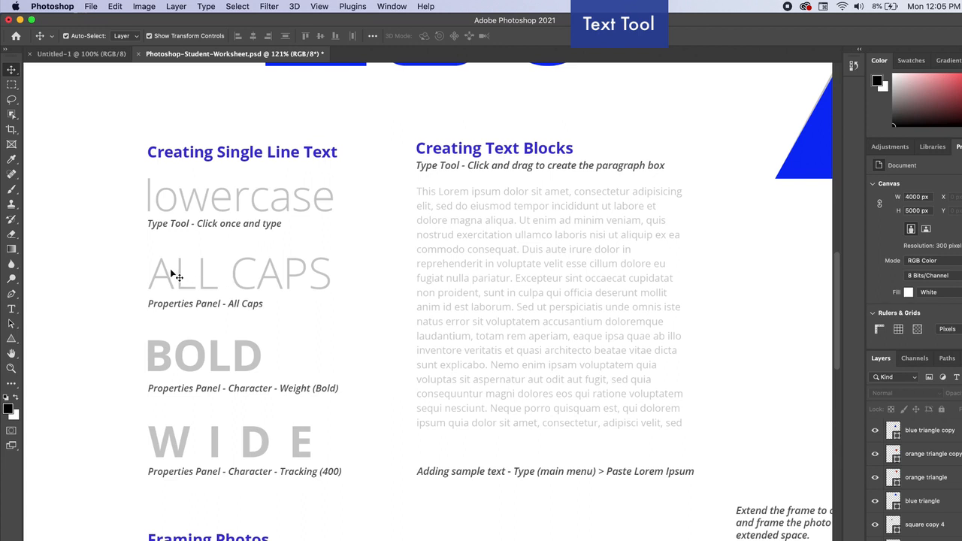
Step: Create a single-line horizontal text reading "lowercase" beside the grey lowercase sample under Creating Single Line Text
left_click(12, 309)
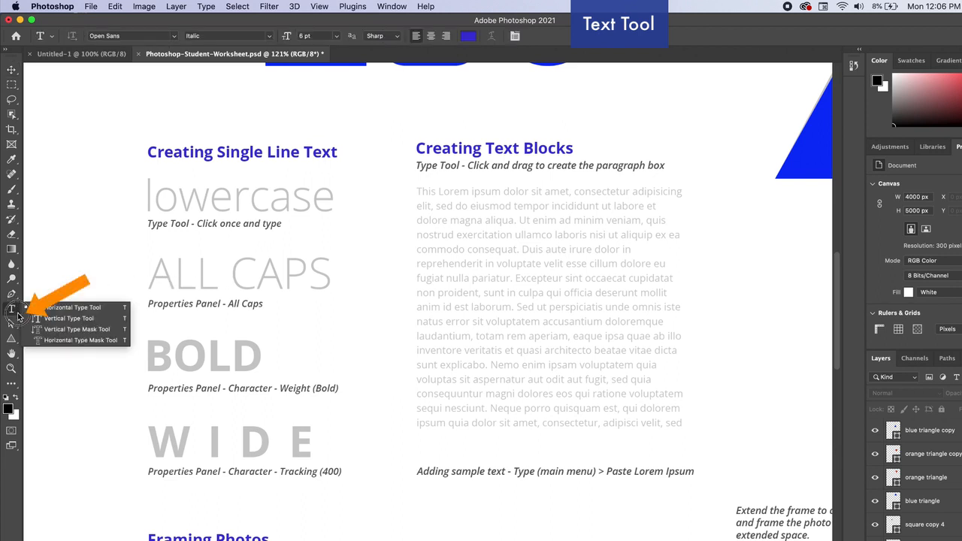
left_click(18, 316)
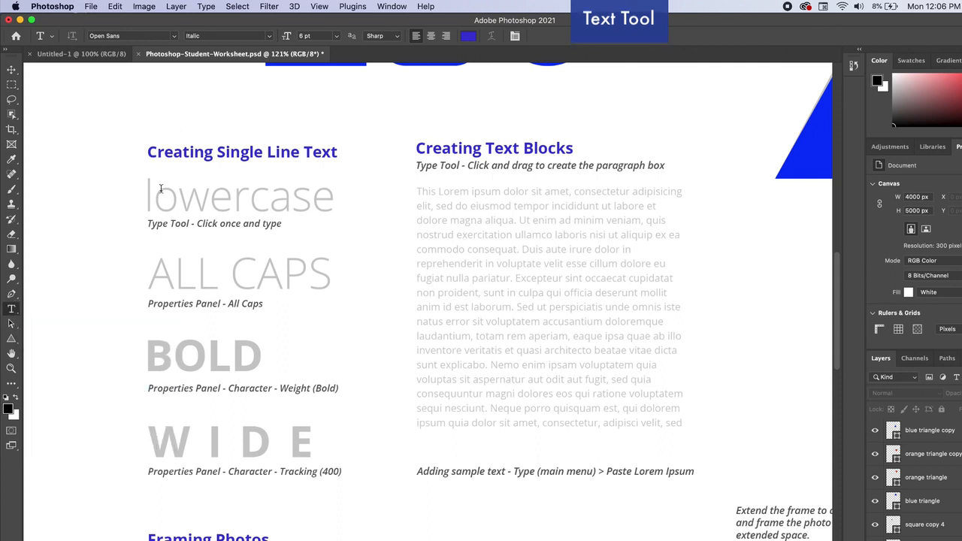
left_click(110, 196)
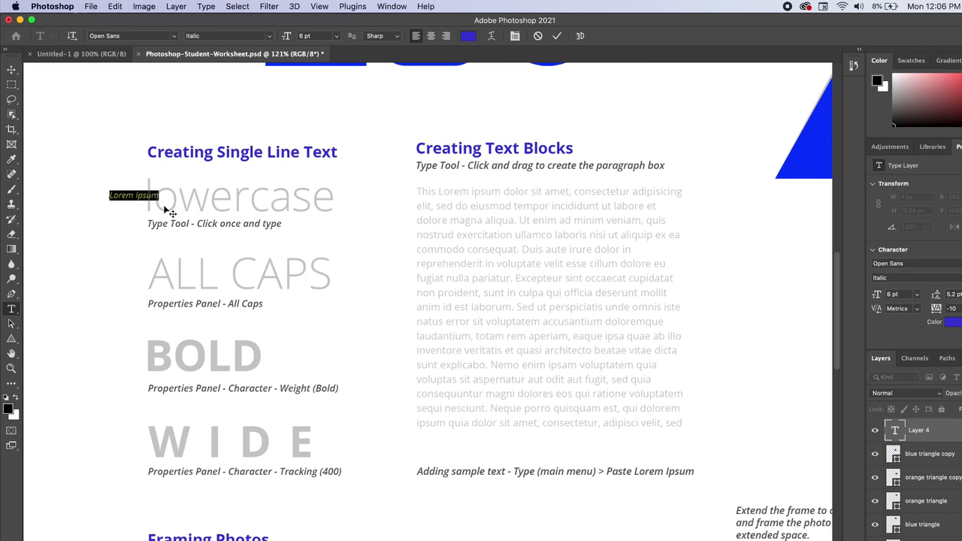
type("lowercase")
left_click(12, 69)
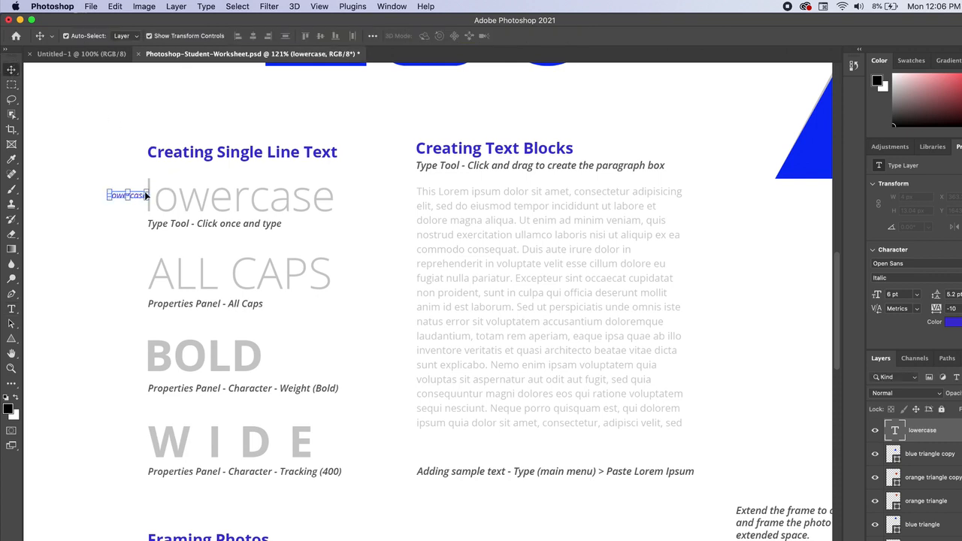
Step: Scale and move the lowercase text over its grey sample, and float the Properties panel over the canvas
left_click_drag(148, 191, 294, 147)
left_click_drag(267, 178, 303, 202)
key("Return")
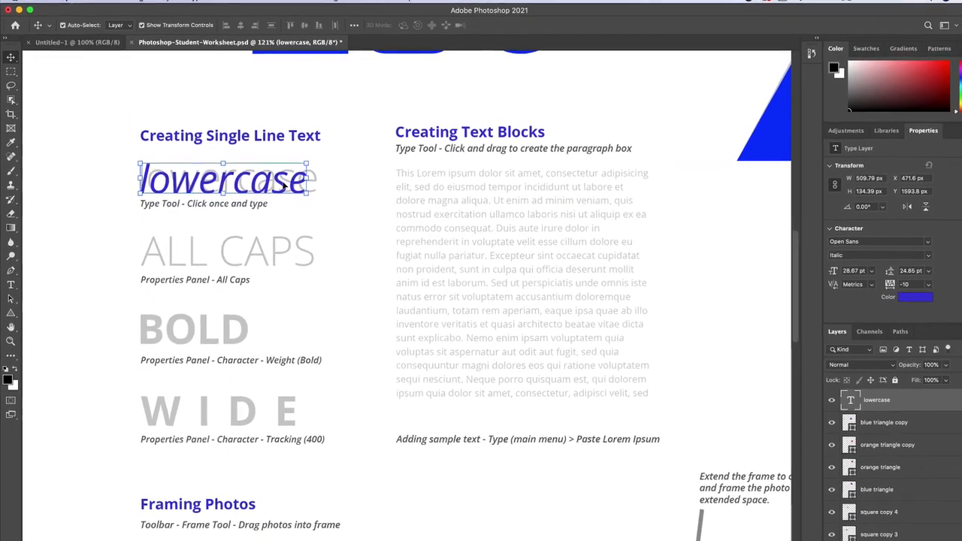
left_click_drag(909, 126, 391, 144)
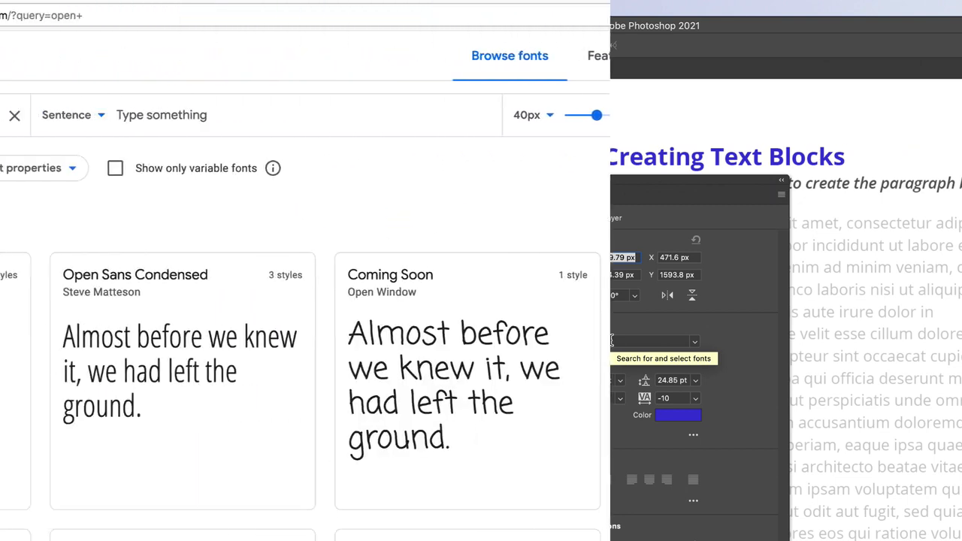
Step: Switch to Google Fonts in the browser, search for "open sans" and download the Open Sans family
type("sans")
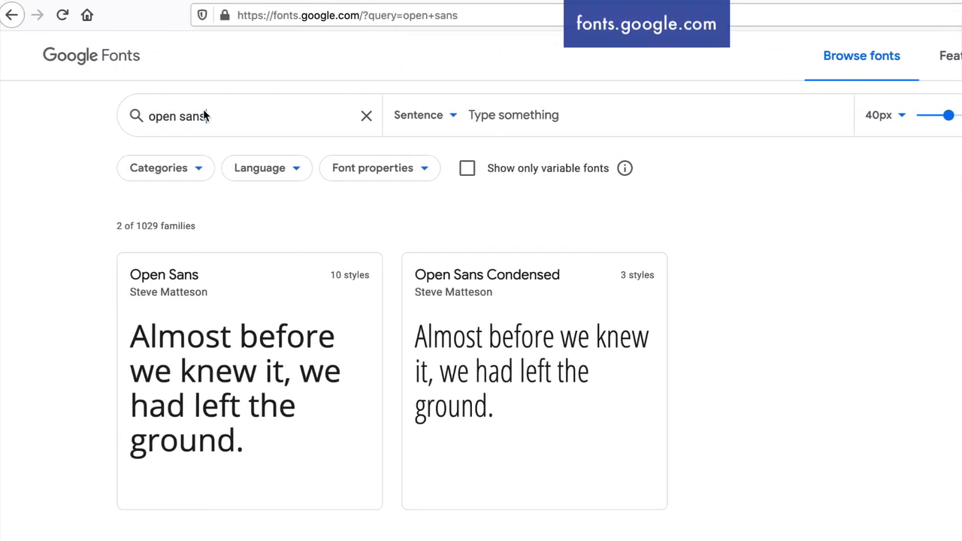
left_click(236, 349)
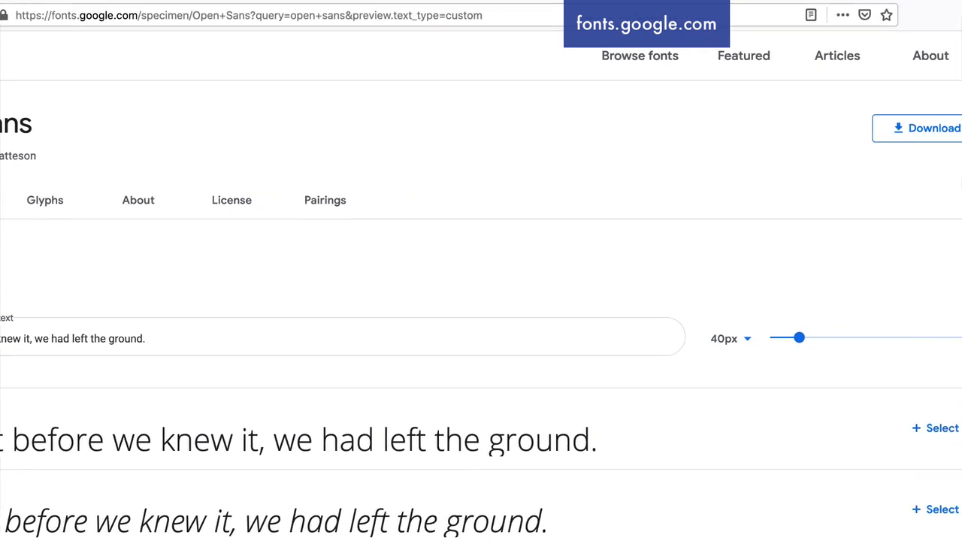
left_click(806, 134)
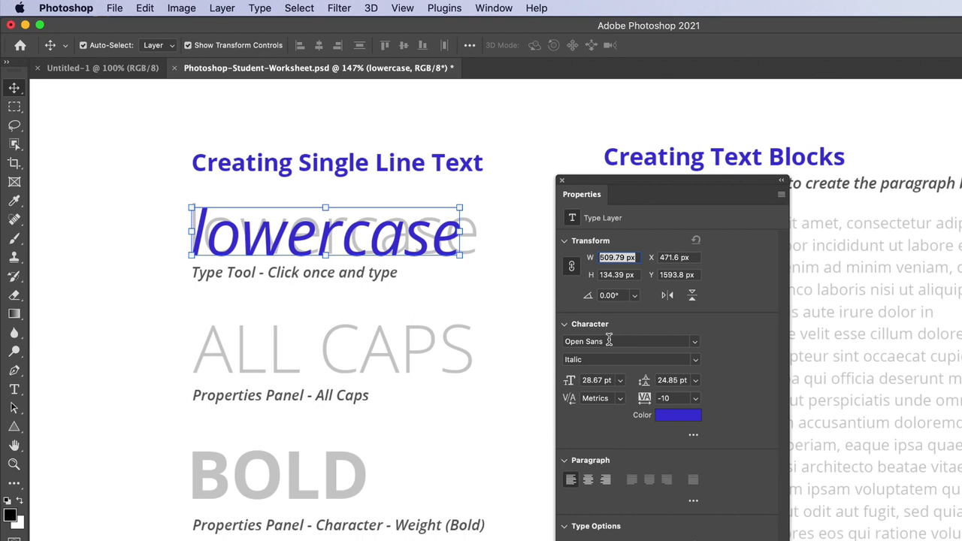
Step: Set the lowercase text's font style to Light and its size to 30 pt
left_click(696, 363)
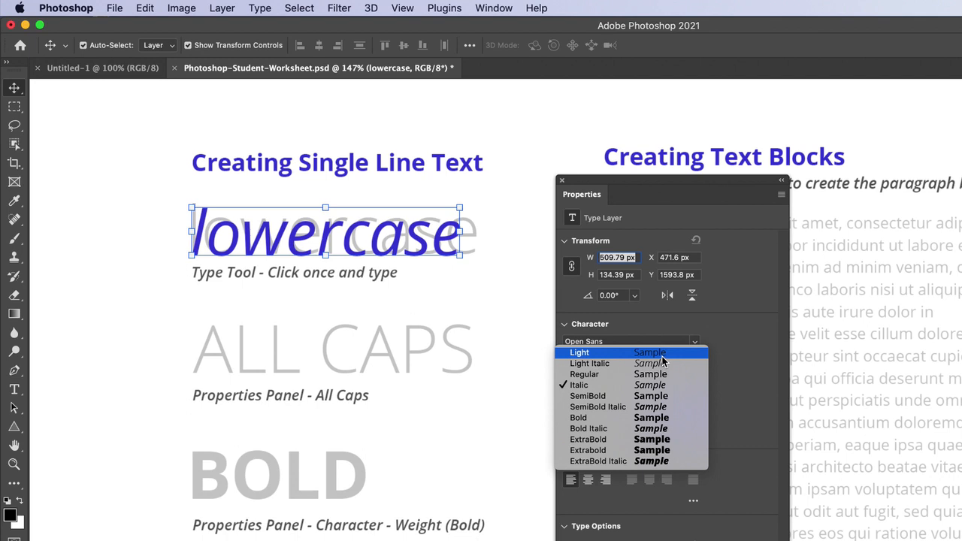
left_click(662, 355)
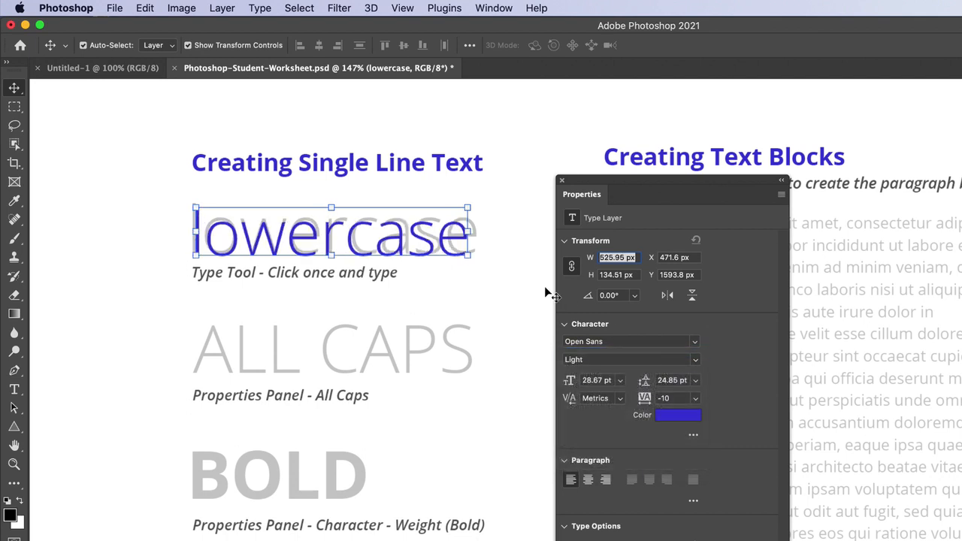
left_click(597, 380)
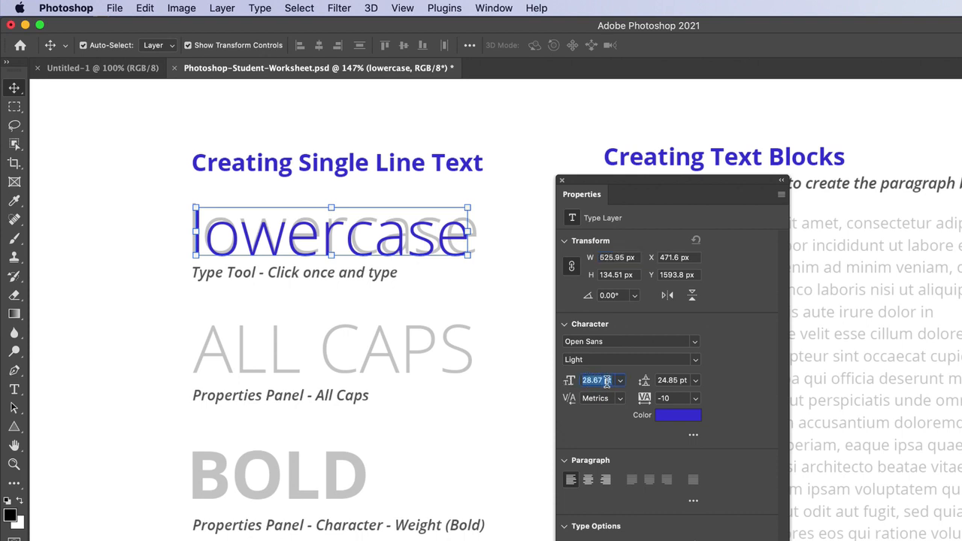
type("3")
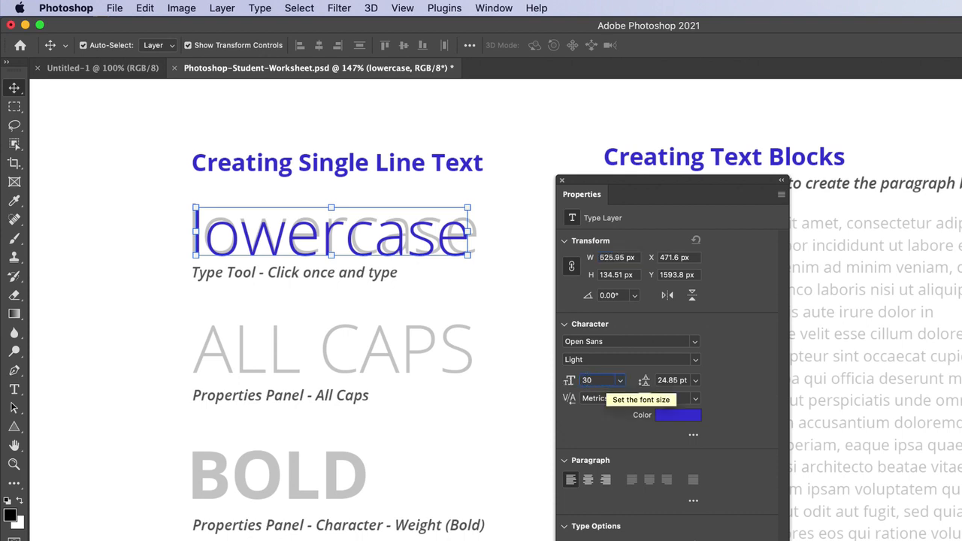
type("0")
key("Return")
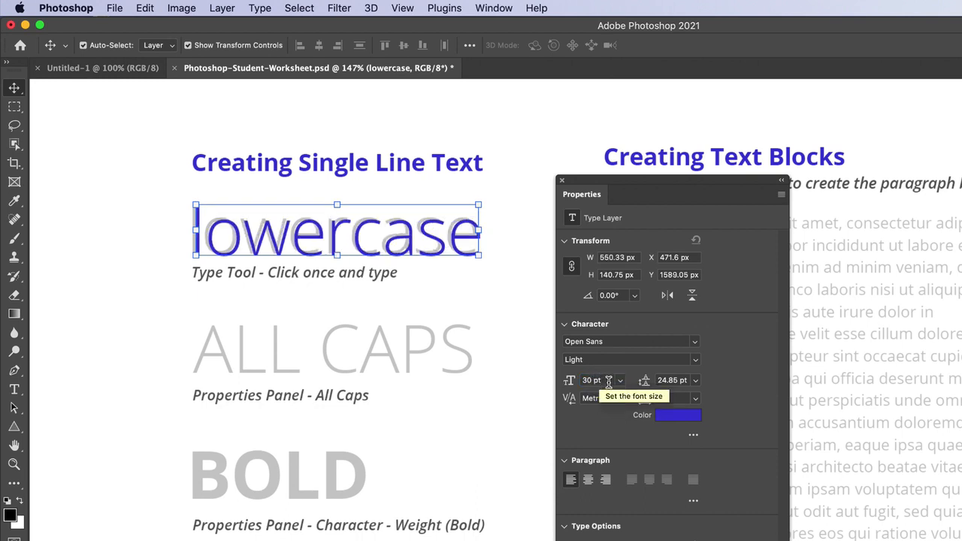
Step: Align the lowercase text exactly over its grey sample and duplicate it down onto the grey ALL CAPS sample
left_click_drag(454, 242, 450, 240)
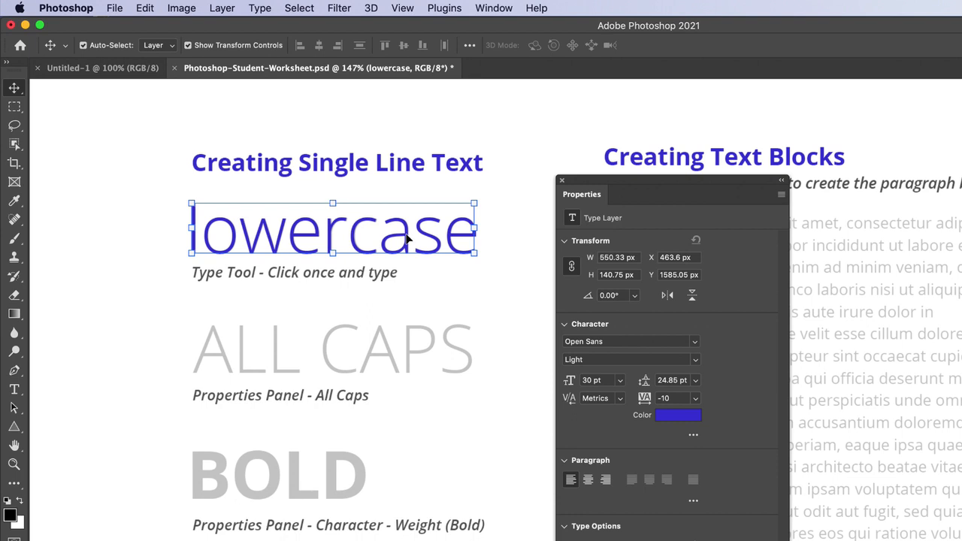
left_click_drag(408, 239, 408, 359)
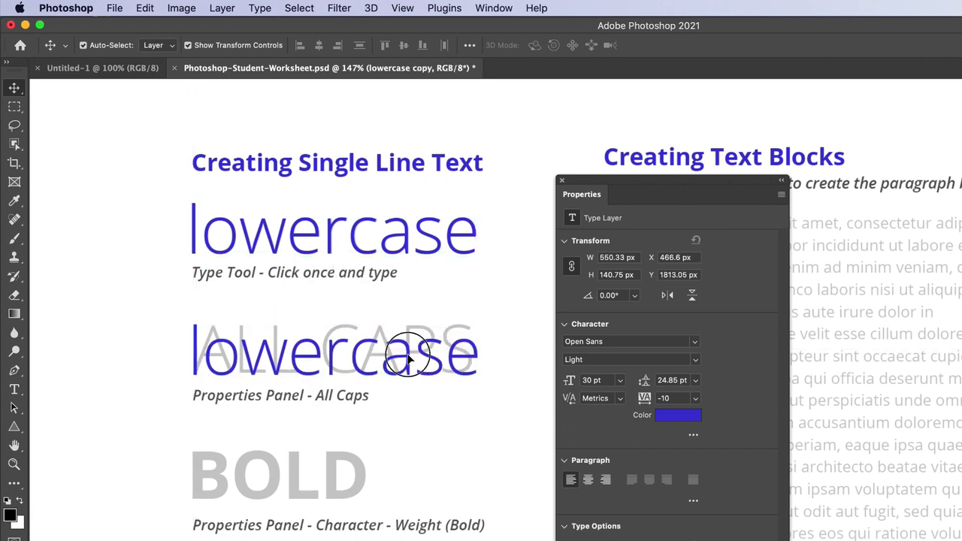
Step: Try to retype the duplicated lowercase text in capital letters, entering "LOWE" and deleting its last letter
double_click(408, 351)
left_click(409, 351)
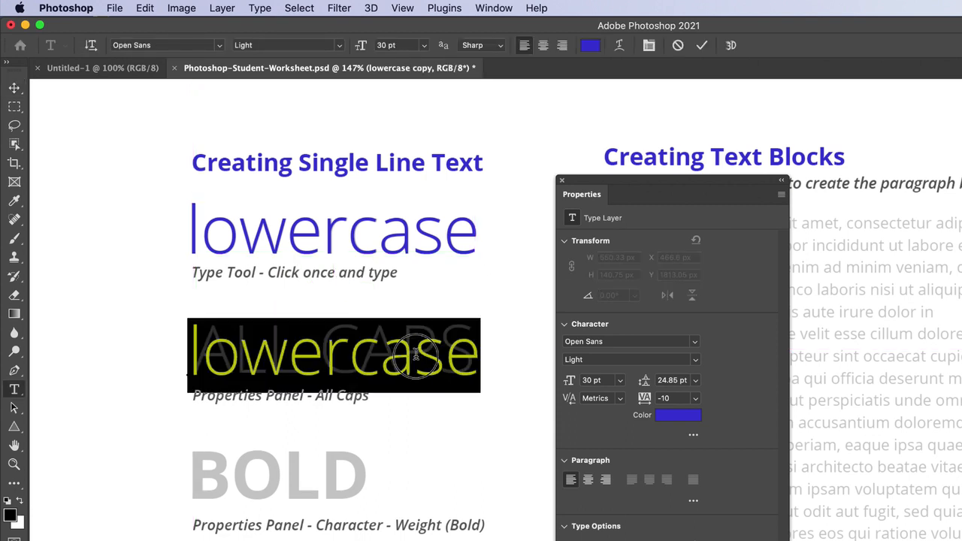
double_click(415, 354)
type("LOWE")
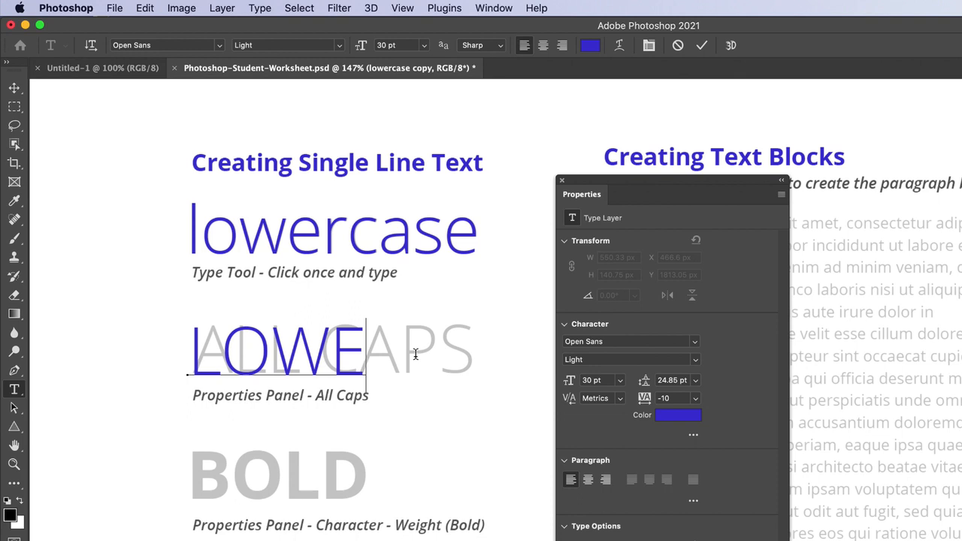
key("BackSpace")
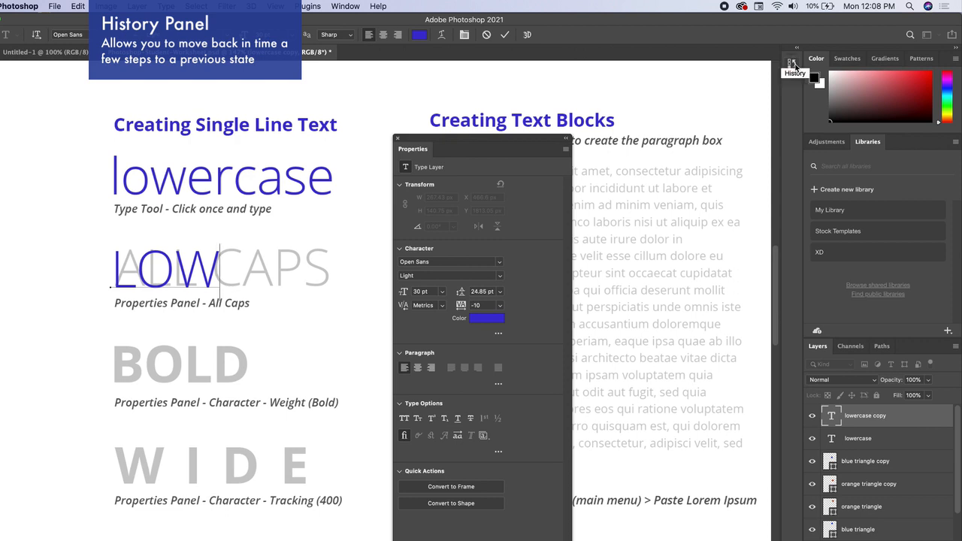
Step: Open the History panel as a floating panel and enlarge it to show the most recent states
left_click_drag(773, 65, 608, 101)
left_click(644, 114)
left_click_drag(702, 183, 774, 539)
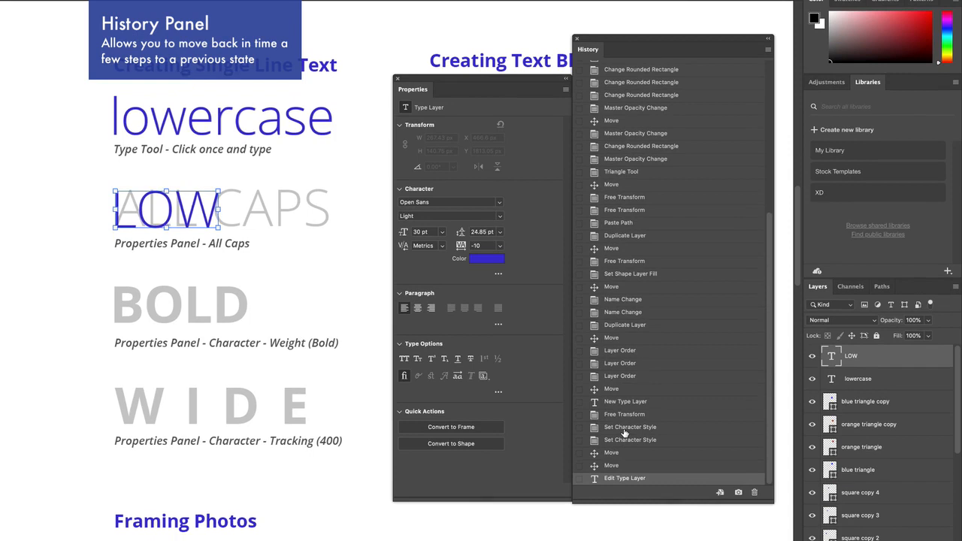
Step: Step through the history states to the second Move after the last Set Character Style, and dock History beside Libraries
left_click(624, 500)
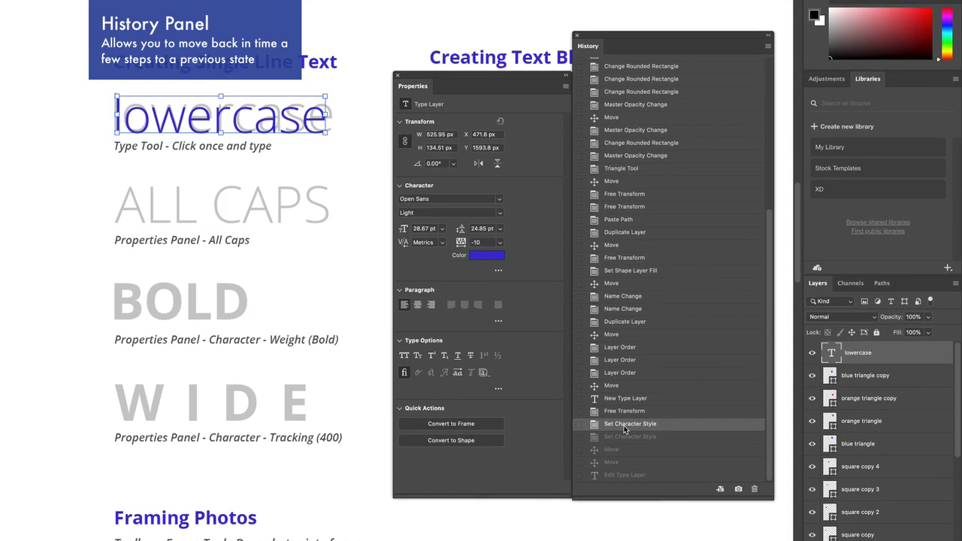
left_click(623, 438)
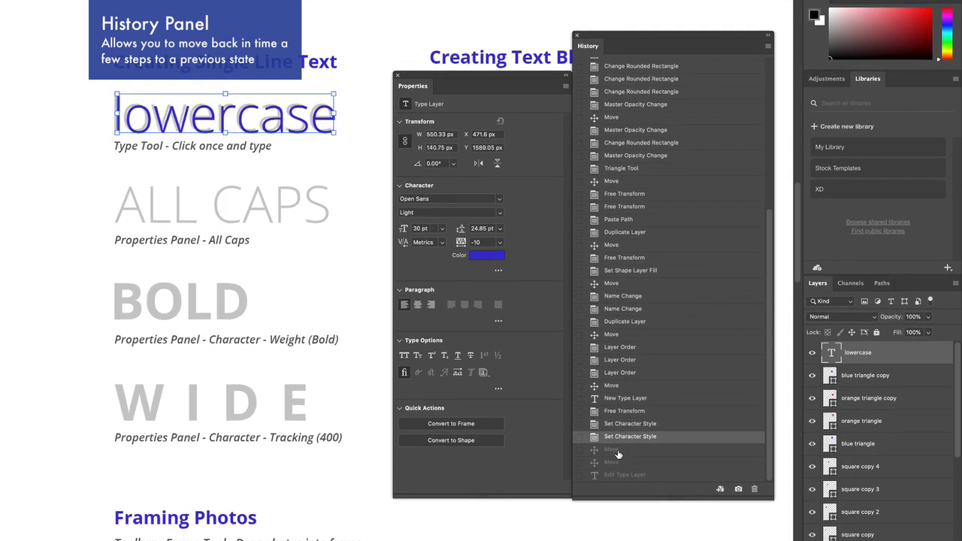
left_click(618, 454)
left_click(620, 466)
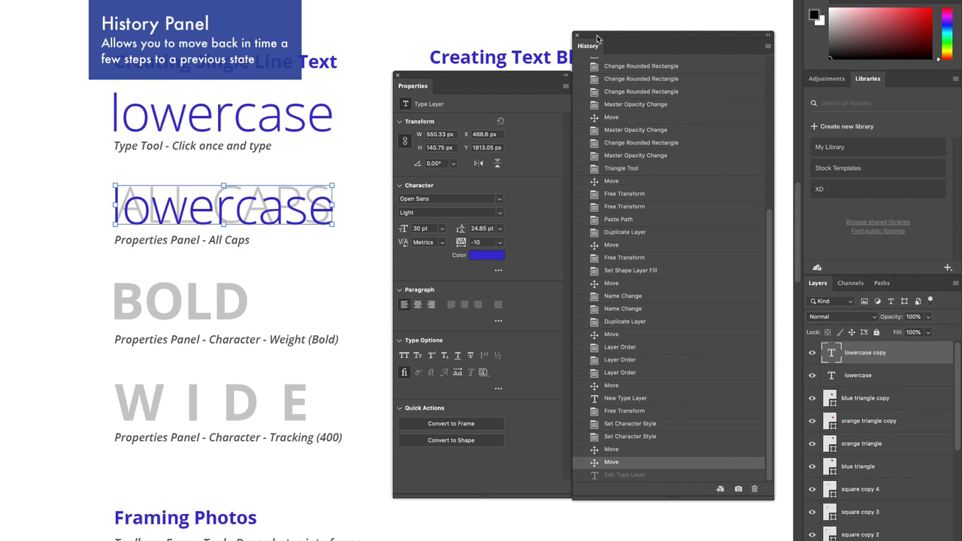
left_click_drag(597, 39, 911, 87)
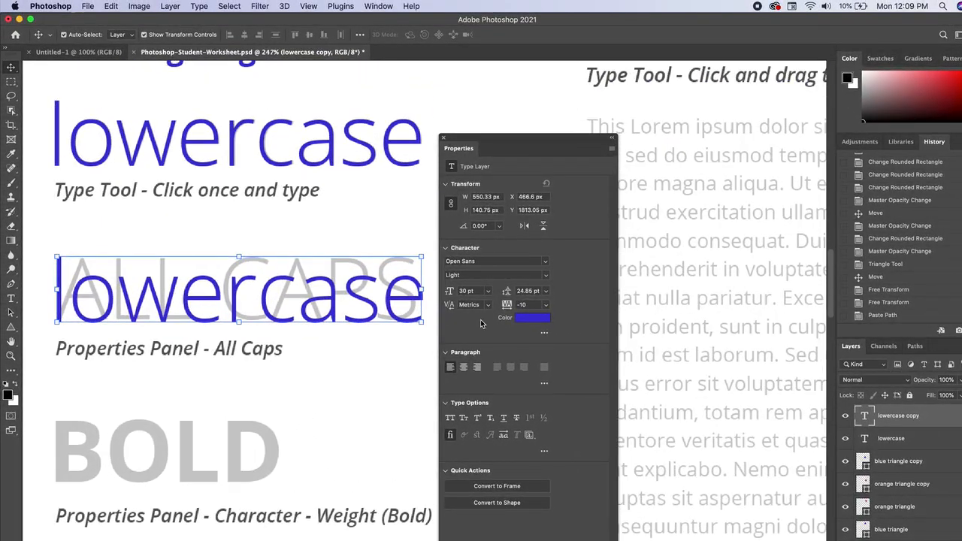
Step: Apply All Caps to the duplicated lowercase text, move the Properties panel clear of it, and replace the wording with "ALL CAPS"
left_click(451, 424)
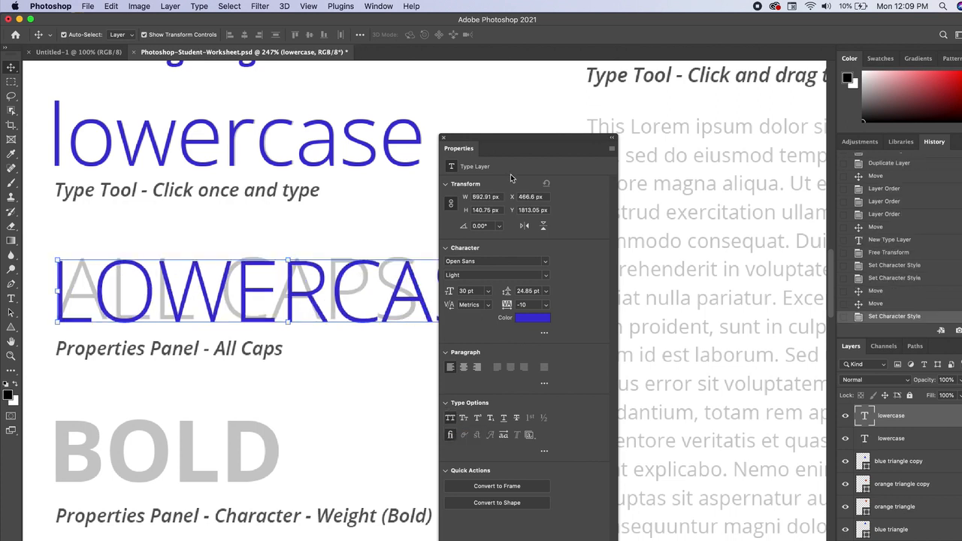
left_click_drag(516, 139, 563, 133)
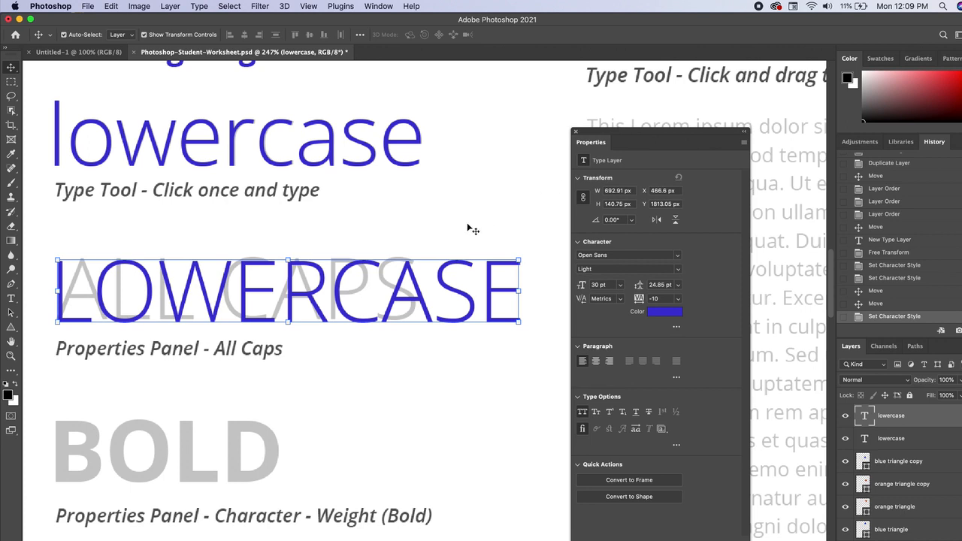
double_click(364, 278)
type("ALL CAPS")
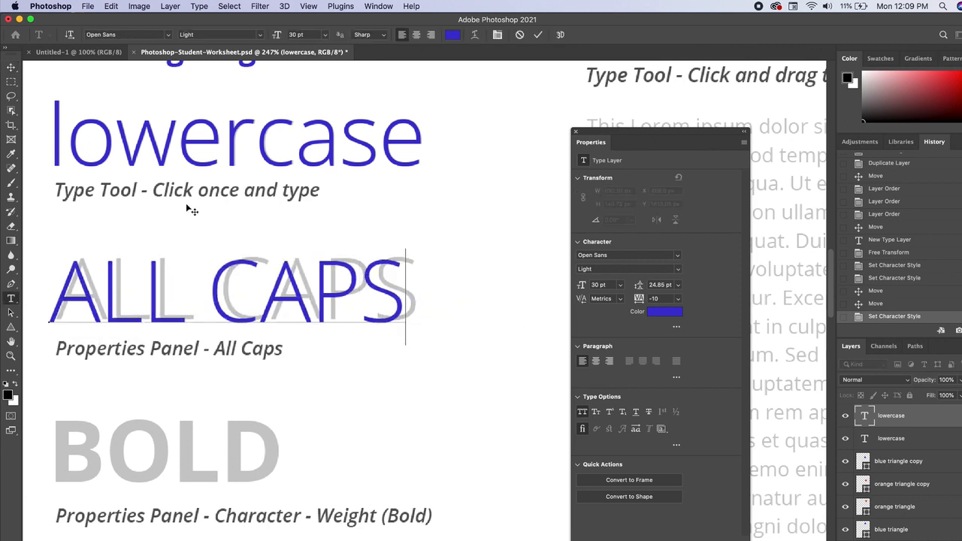
Step: Re-enter the wording in small letters as "all caps" and toggle All Caps formatting off and on, leaving it enabled
left_click(581, 413)
left_click(581, 413)
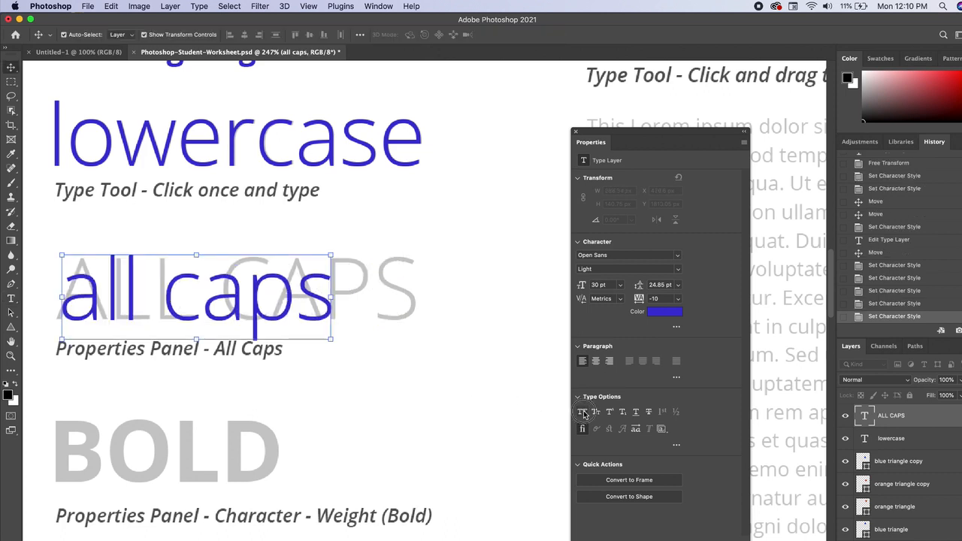
left_click(583, 412)
left_click(583, 412)
left_click(583, 413)
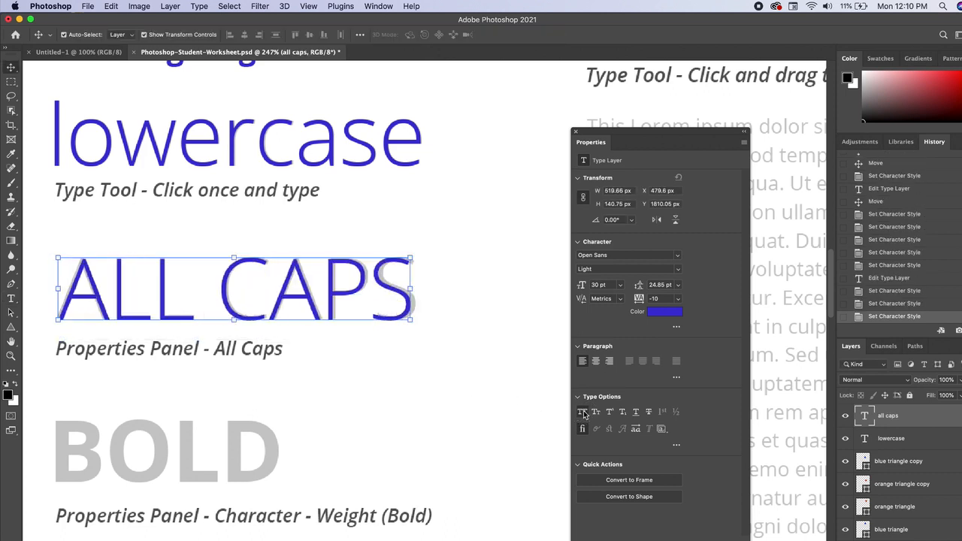
left_click(583, 412)
left_click(583, 412)
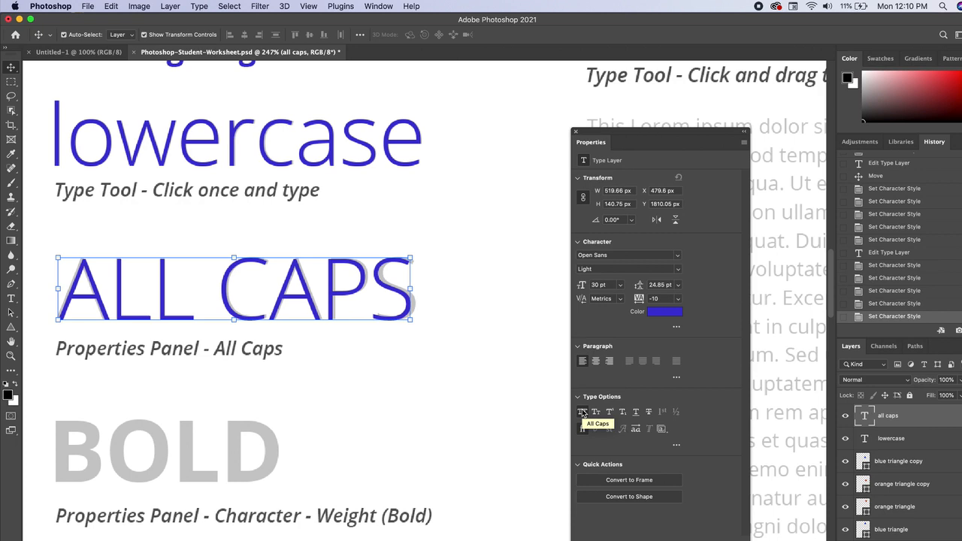
left_click(584, 413)
left_click(583, 412)
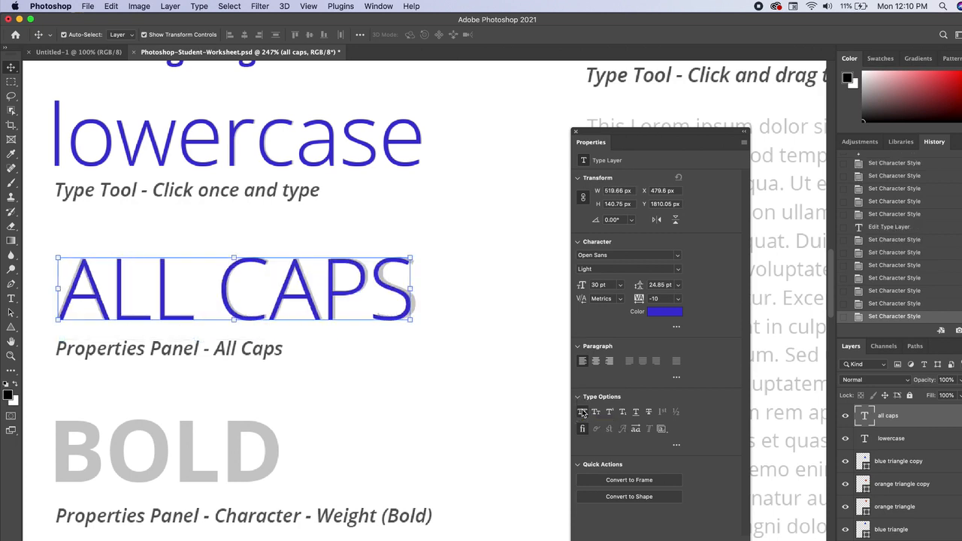
Step: Duplicate the all caps text straight down onto the grey BOLD sample
scroll(402, 386, "left", 3)
scroll(401, 387, "down", 4)
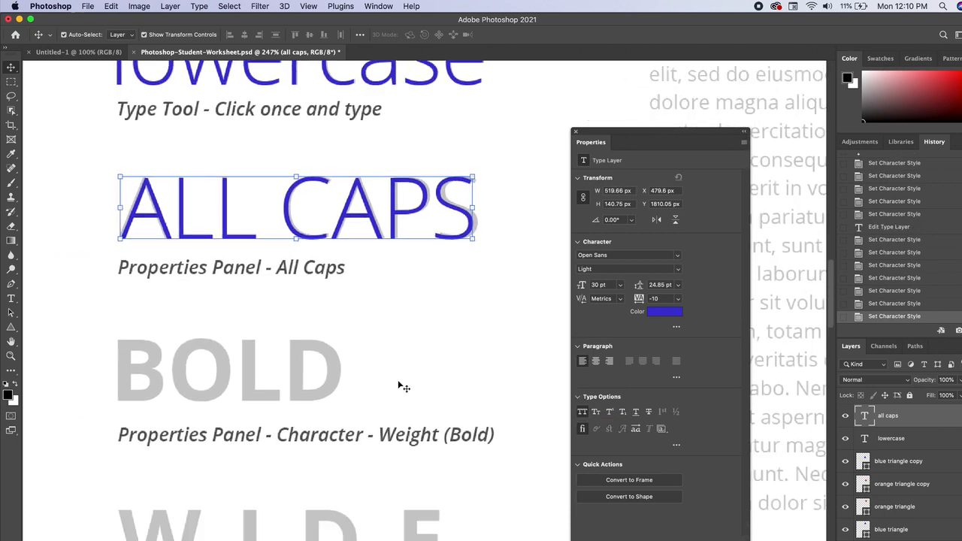
scroll(401, 386, "down", 2)
scroll(402, 386, "left", 1)
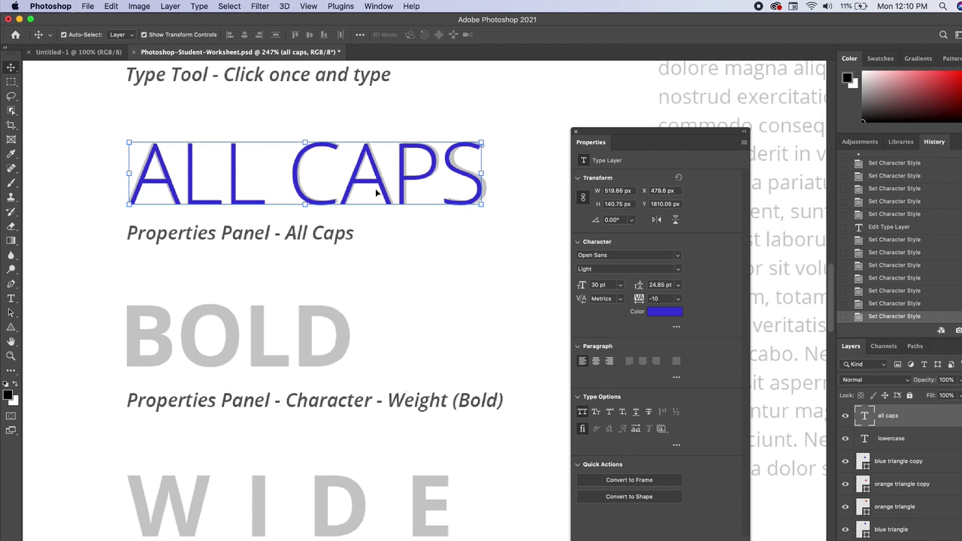
left_click_drag(383, 187, 378, 347)
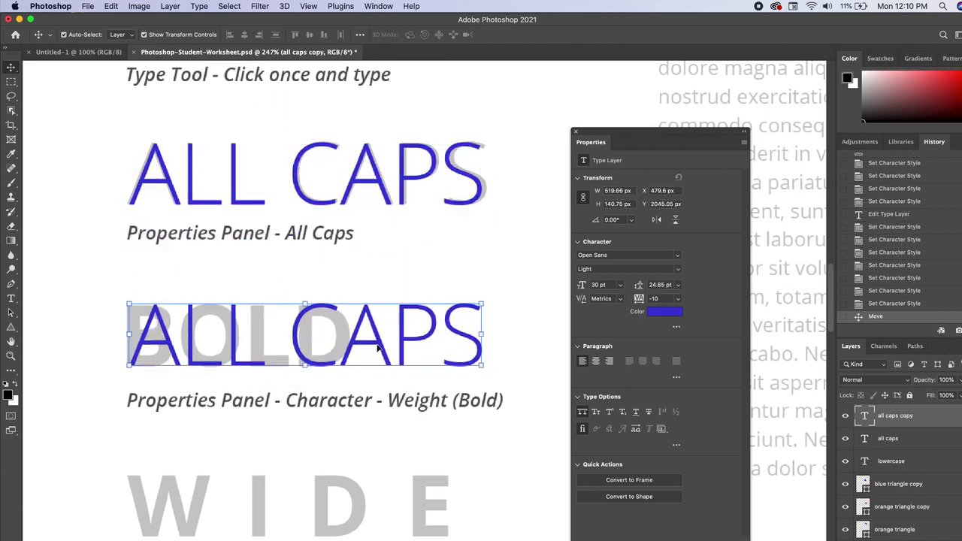
Step: Replace the duplicated text's wording with "BOLD" and set its font weight to Bold
double_click(378, 346)
type("BOLD")
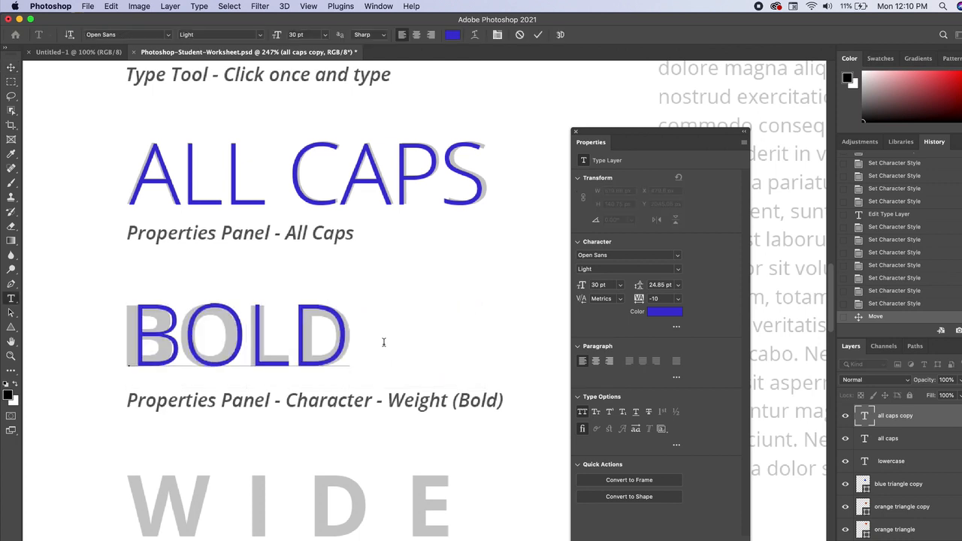
double_click(308, 328)
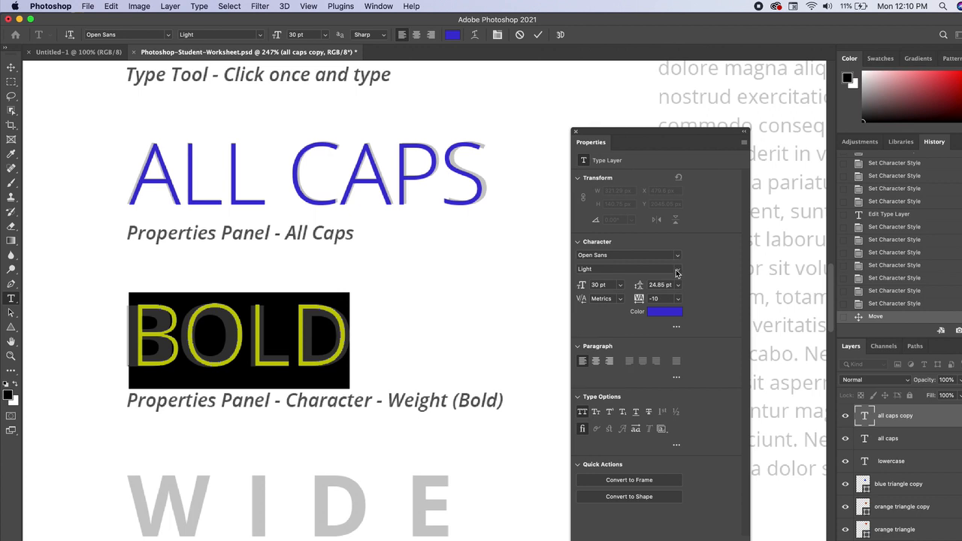
left_click(679, 271)
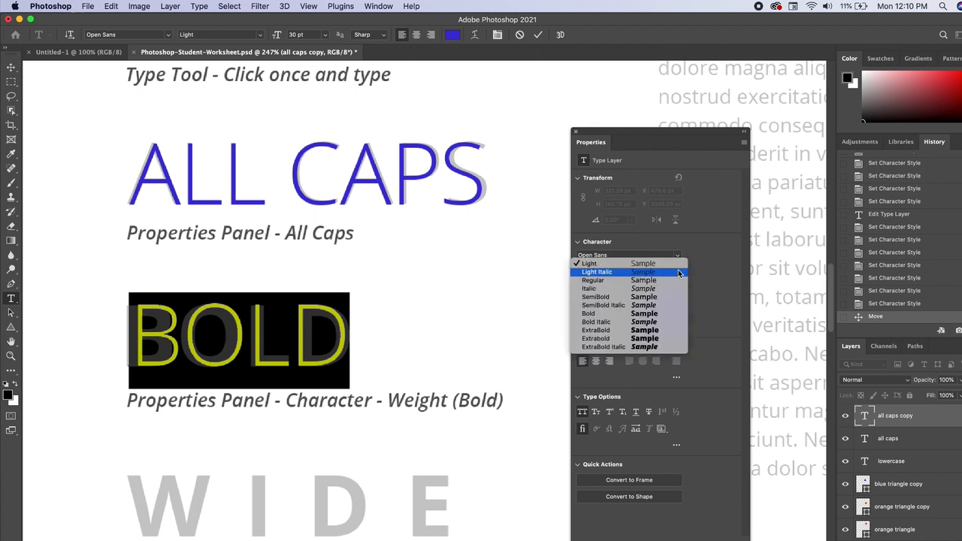
left_click(644, 312)
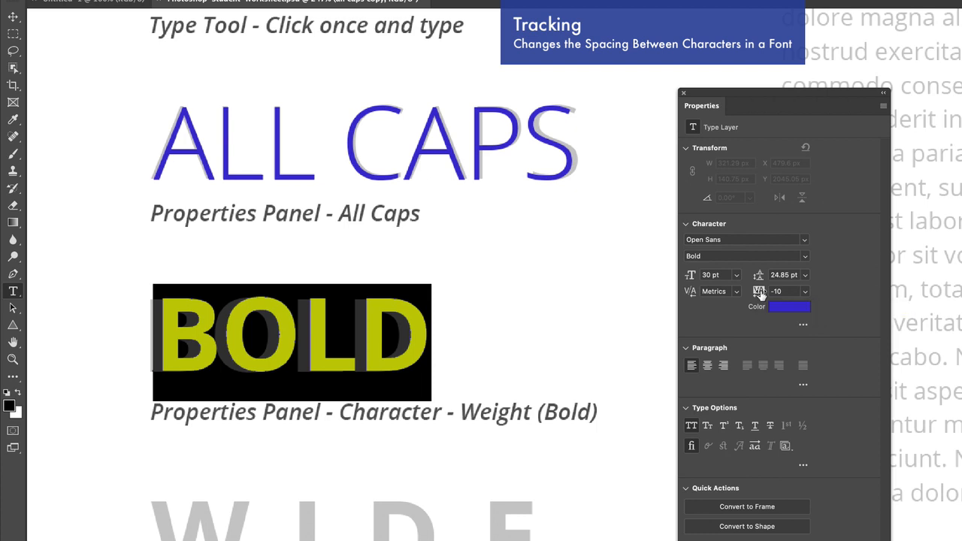
Step: Try the preset tracking values 0, -50, -100, -75 and 200 on the BOLD text
left_click(805, 291)
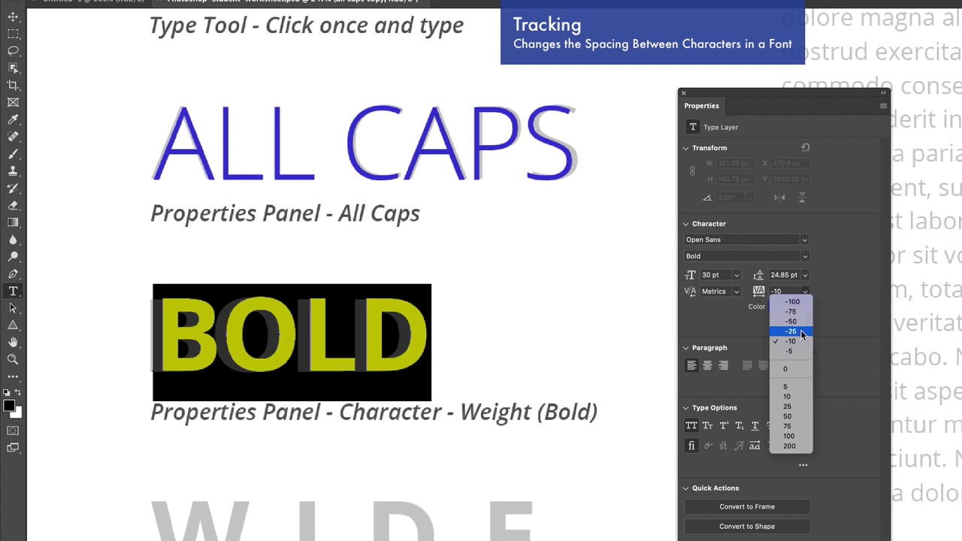
left_click(786, 370)
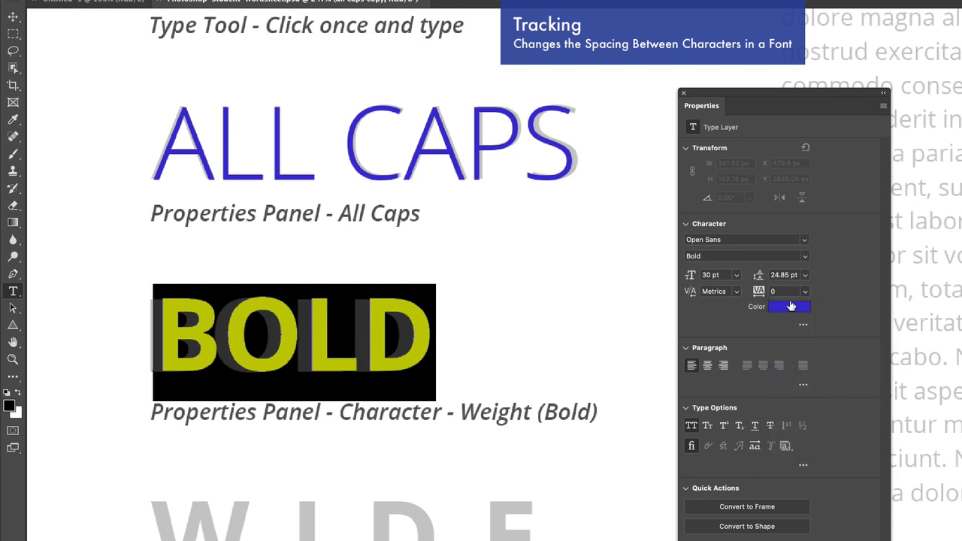
left_click(806, 294)
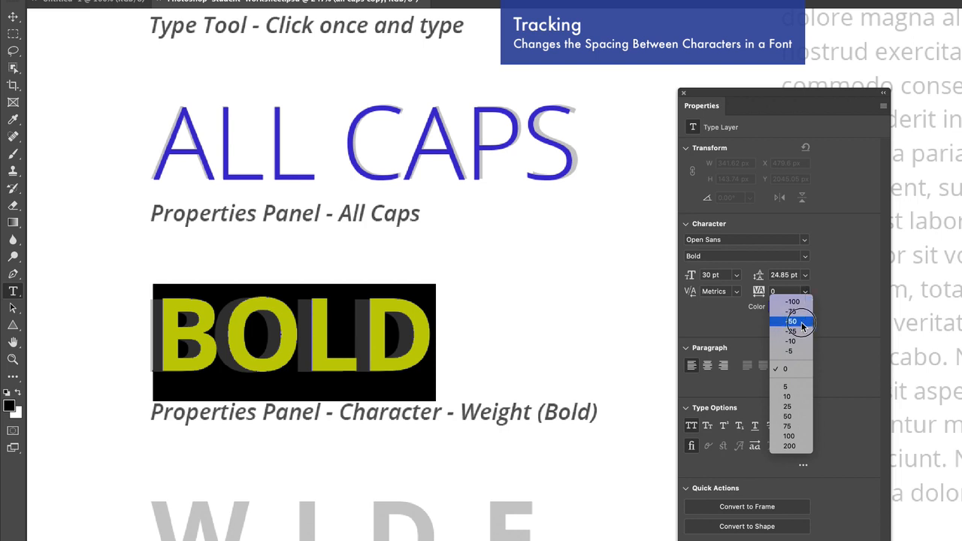
left_click(801, 323)
left_click(804, 292)
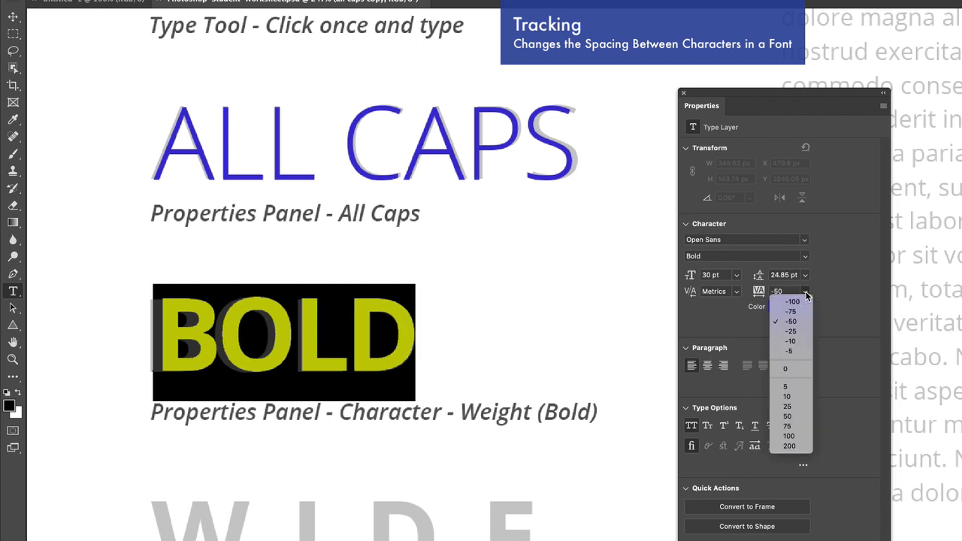
left_click(799, 302)
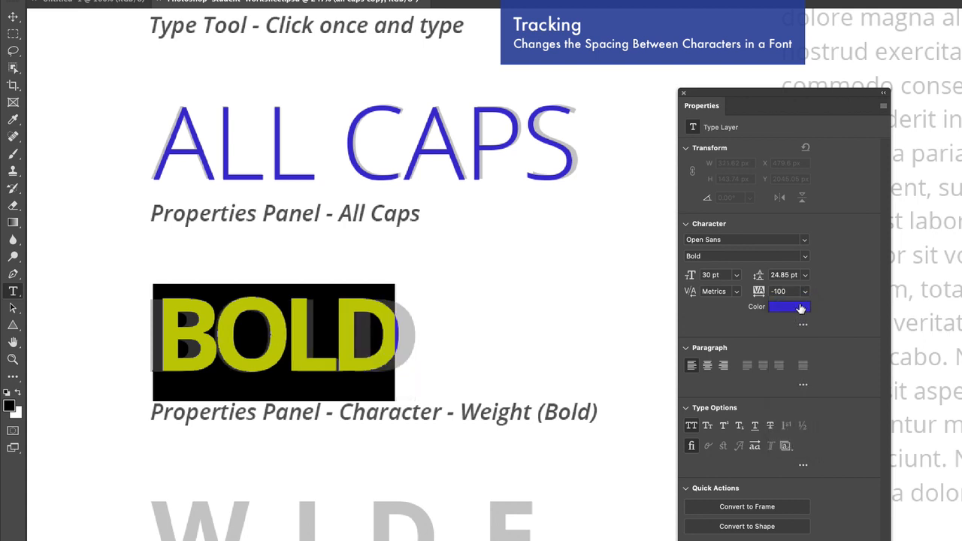
left_click(805, 292)
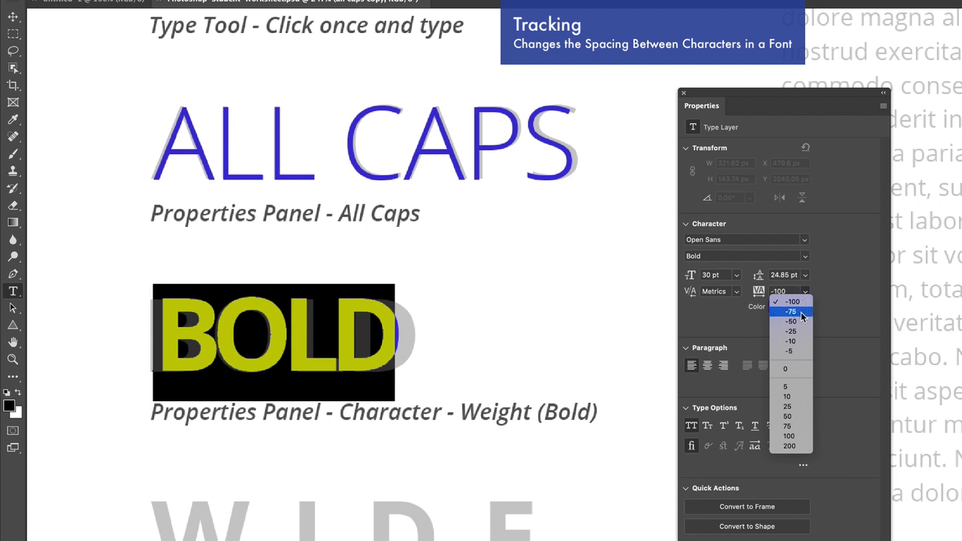
left_click(801, 310)
left_click(805, 292)
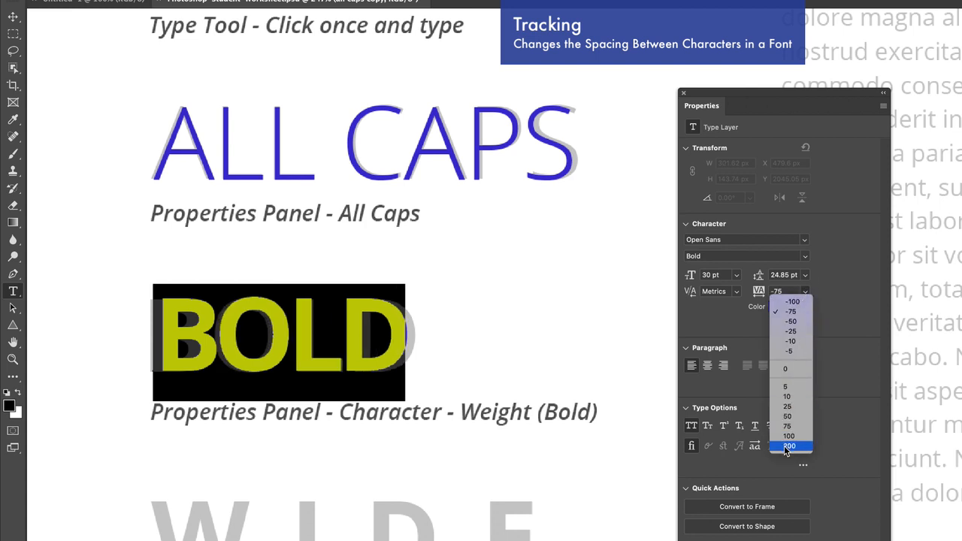
left_click(786, 446)
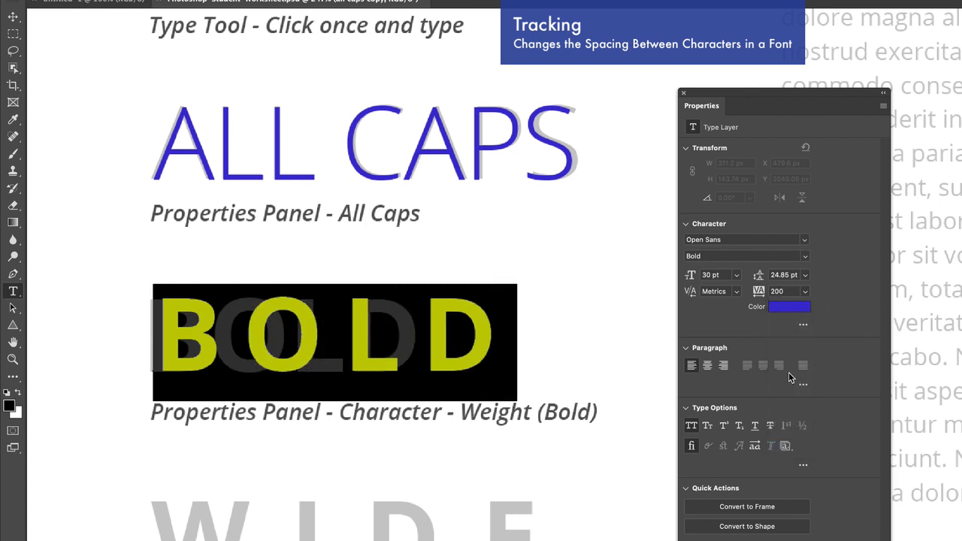
Step: Enter a custom tracking value of 800 for the BOLD text
left_click(791, 290)
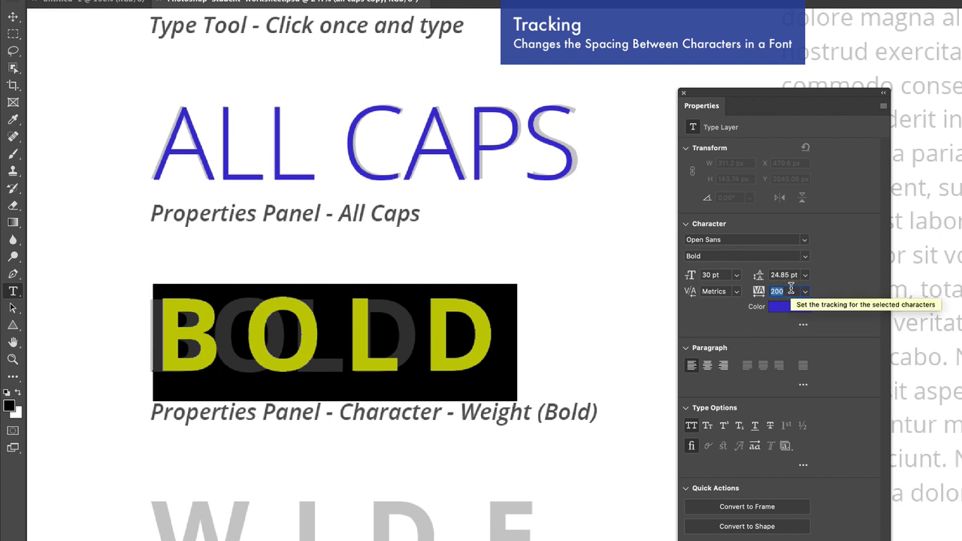
type("80")
key("Return")
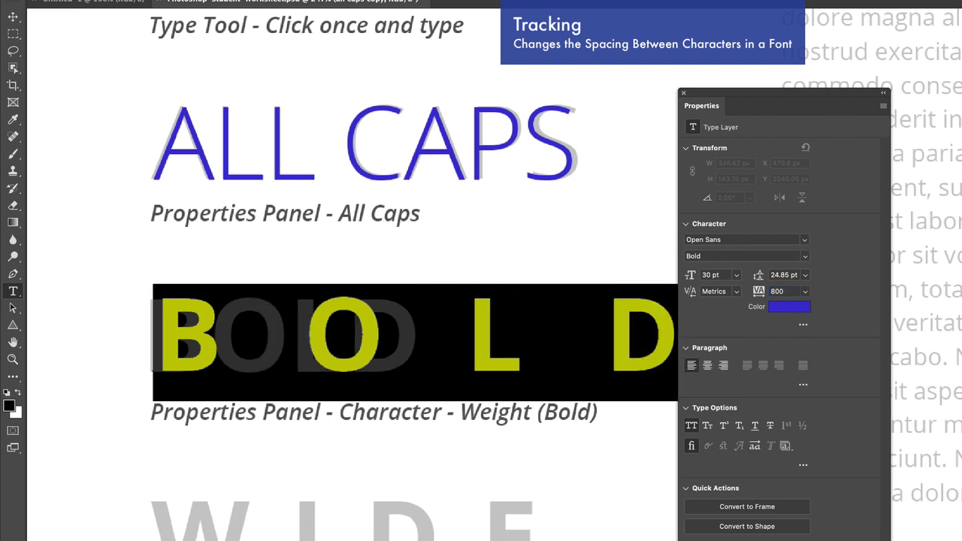
left_click(805, 291)
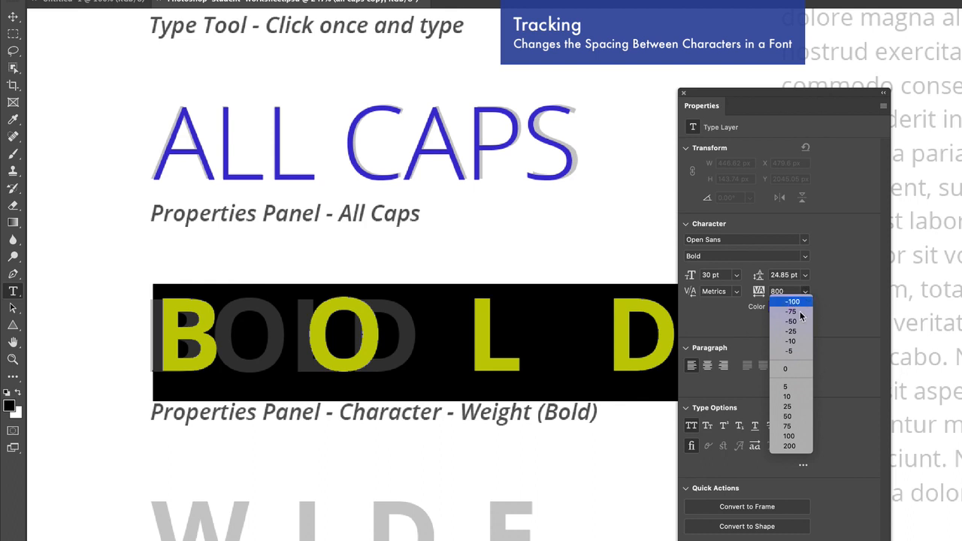
left_click(787, 292)
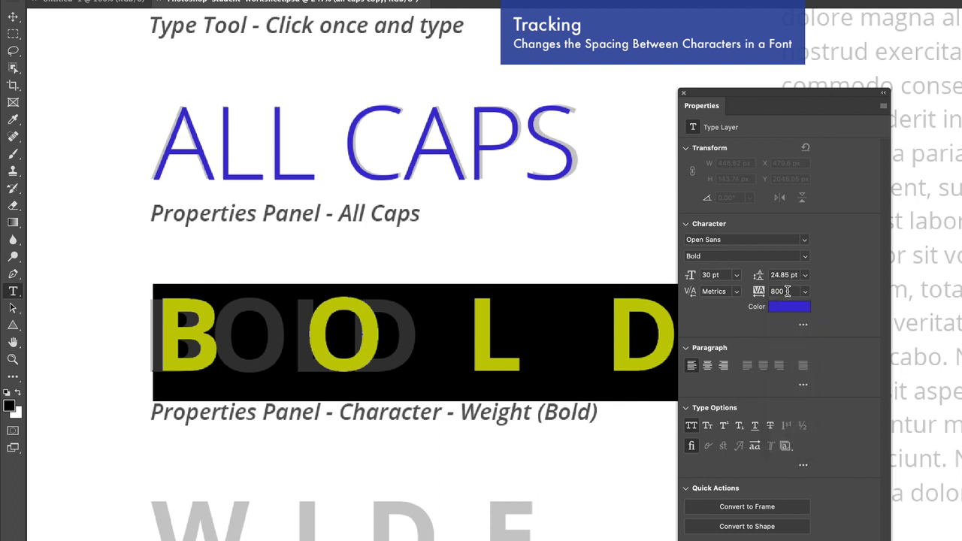
double_click(787, 292)
Step: Tighten the BOLD text's tracking to -100 and then to -75
left_click(807, 291)
left_click(799, 304)
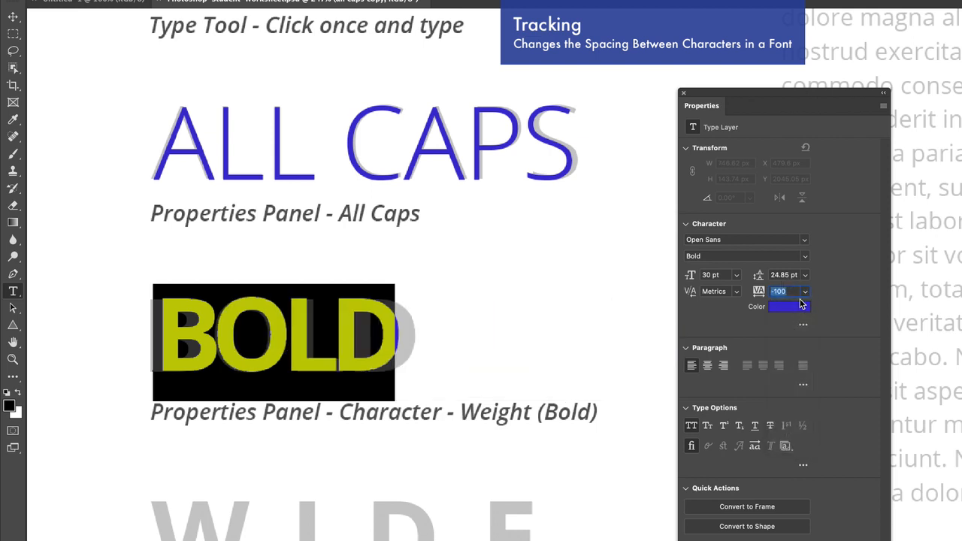
left_click(805, 291)
left_click(800, 307)
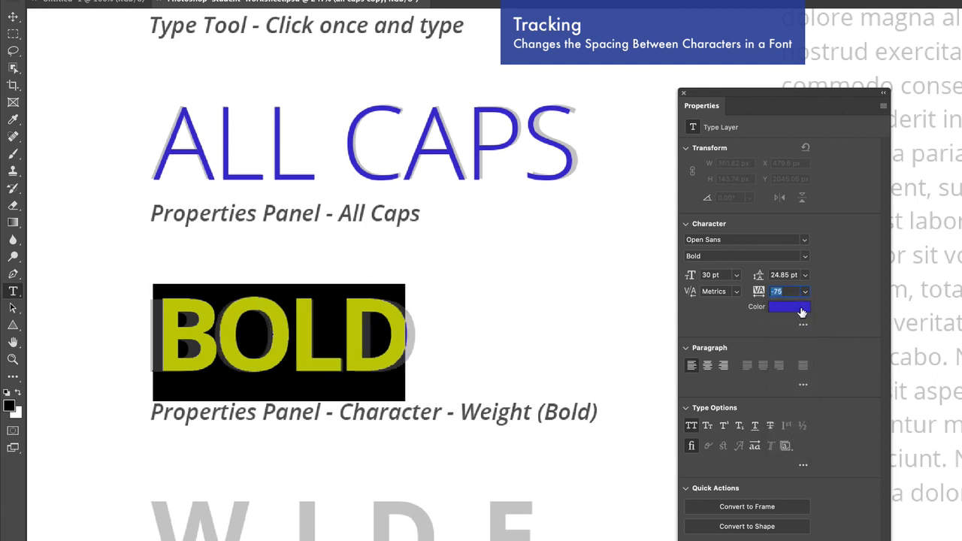
Step: Finish the text edit and shift the BOLD text slightly left to meet the left edge of the grey BOLD sample
left_click(15, 18)
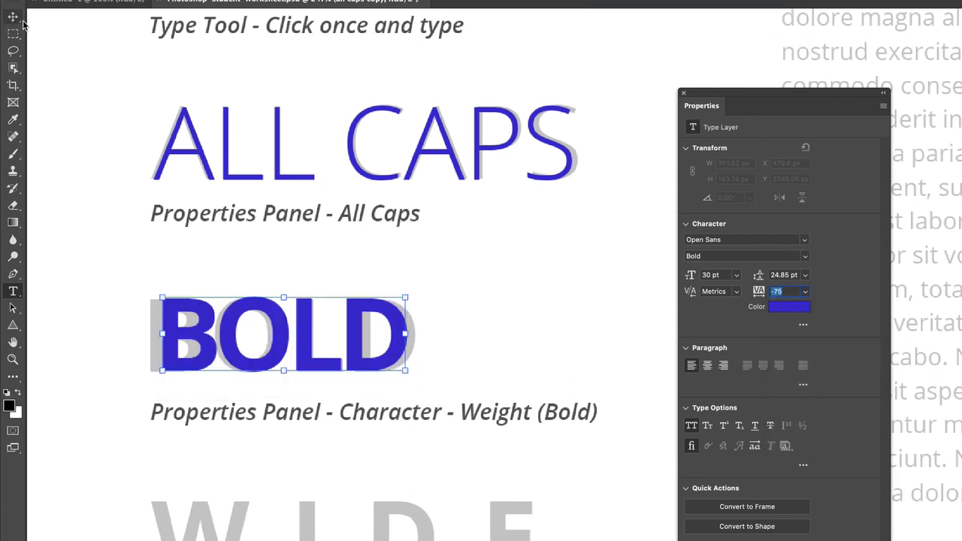
left_click(73, 380)
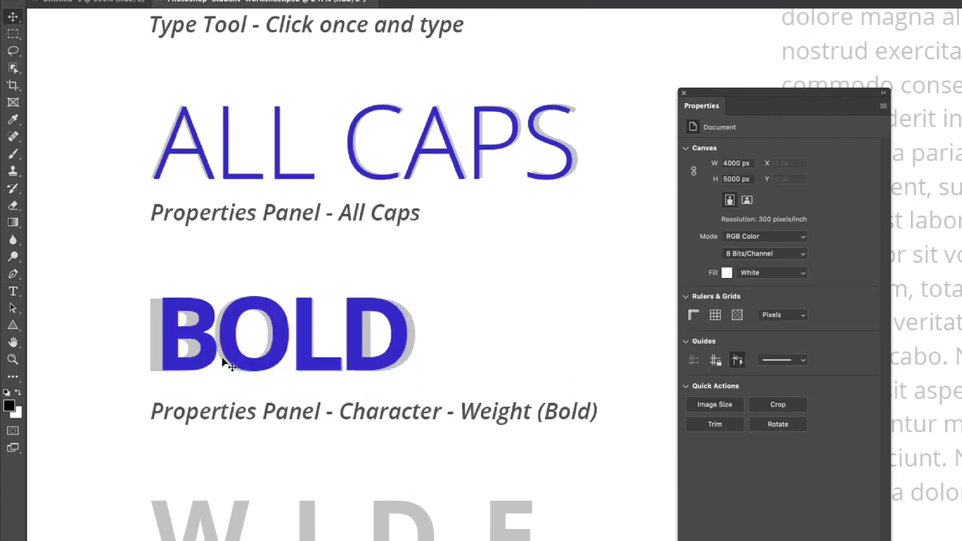
left_click_drag(194, 330, 184, 330)
Step: Set the BOLD text's tracking to -25 and reposition it over the grey BOLD sample
double_click(283, 308)
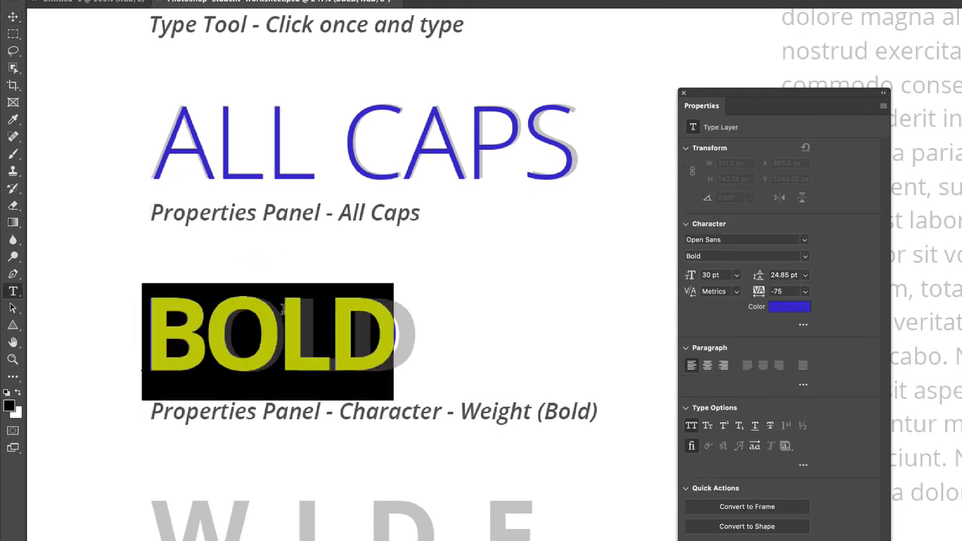
left_click(805, 291)
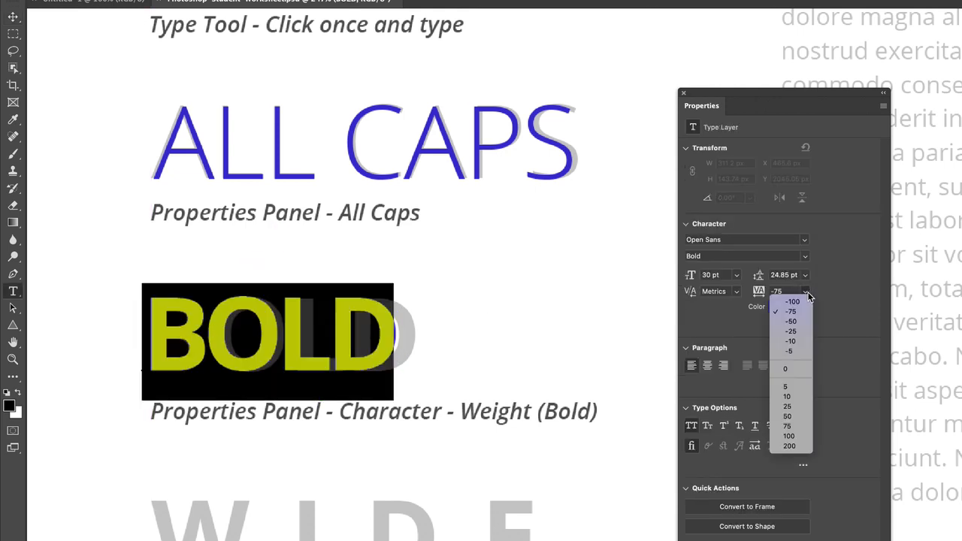
left_click(802, 332)
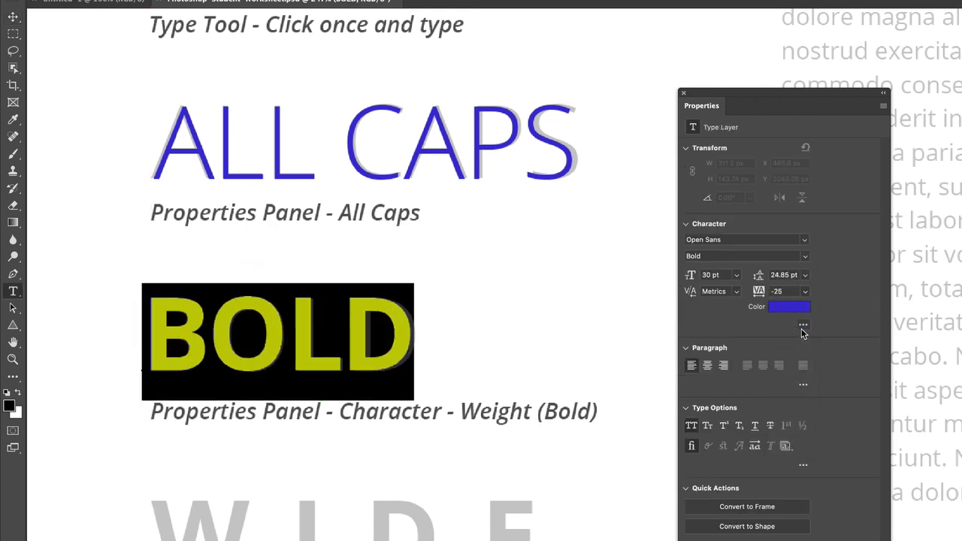
left_click(12, 17)
left_click(92, 52)
left_click_drag(364, 338, 363, 333)
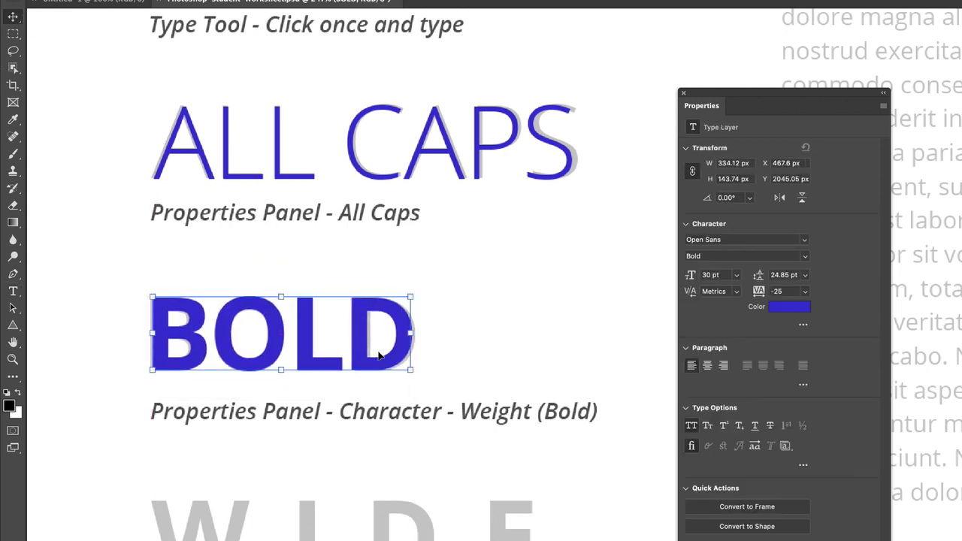
Step: Duplicate the BOLD text straight down onto the grey WIDE sample and replace its wording with "WIDE"
scroll(382, 351, "down", 5)
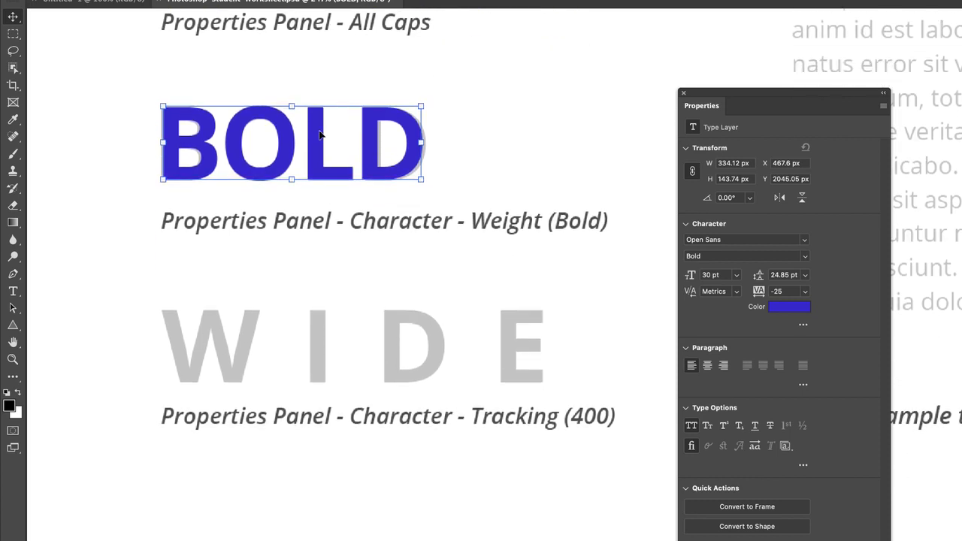
left_click_drag(319, 134, 344, 331)
key("t")
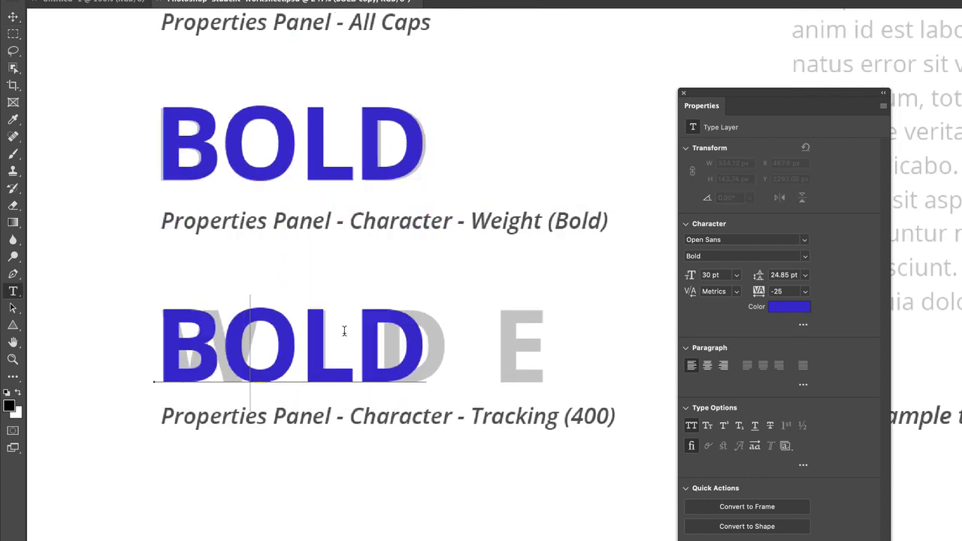
double_click(344, 330)
type("WIDE")
Step: Set the WIDE text's tracking to 100 and then to 400, and align it over the grey WIDE sample
double_click(333, 336)
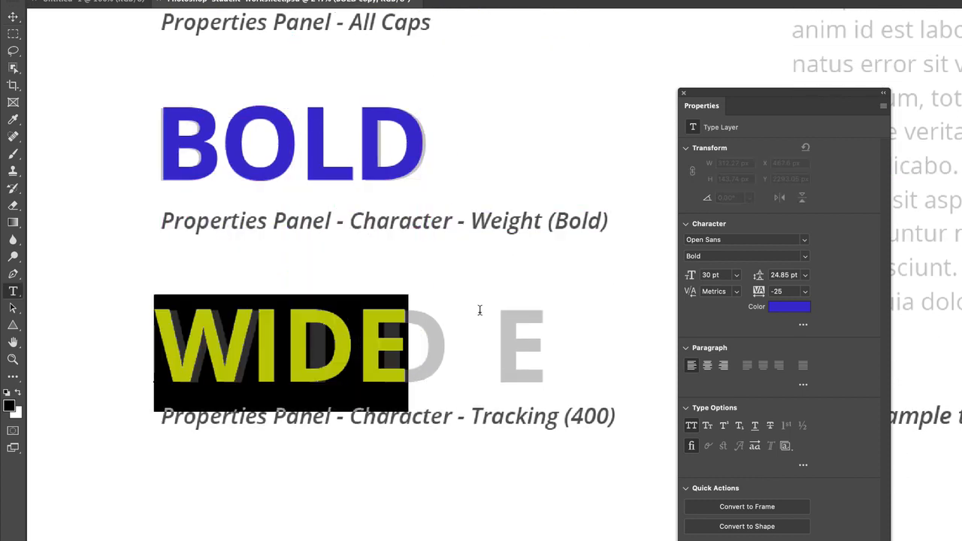
left_click(805, 292)
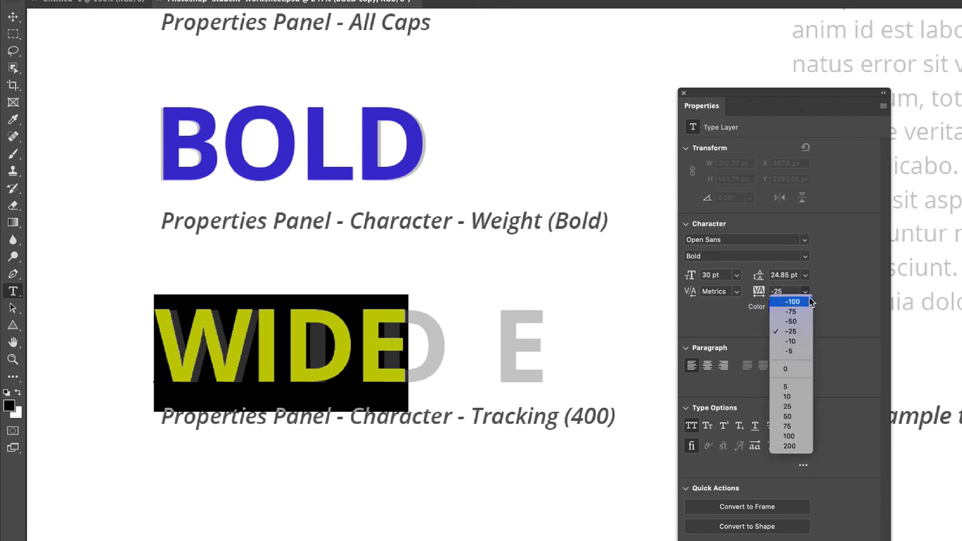
left_click(790, 436)
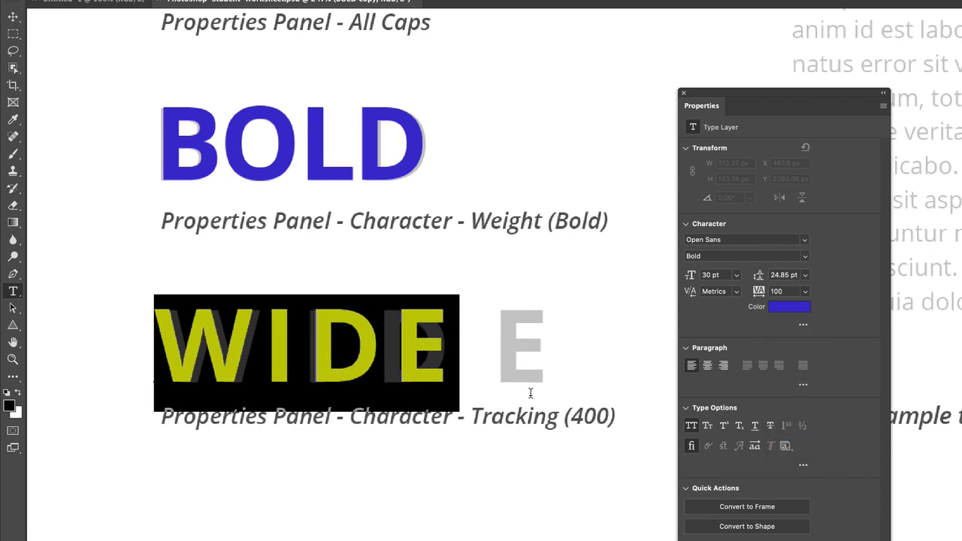
left_click(804, 292)
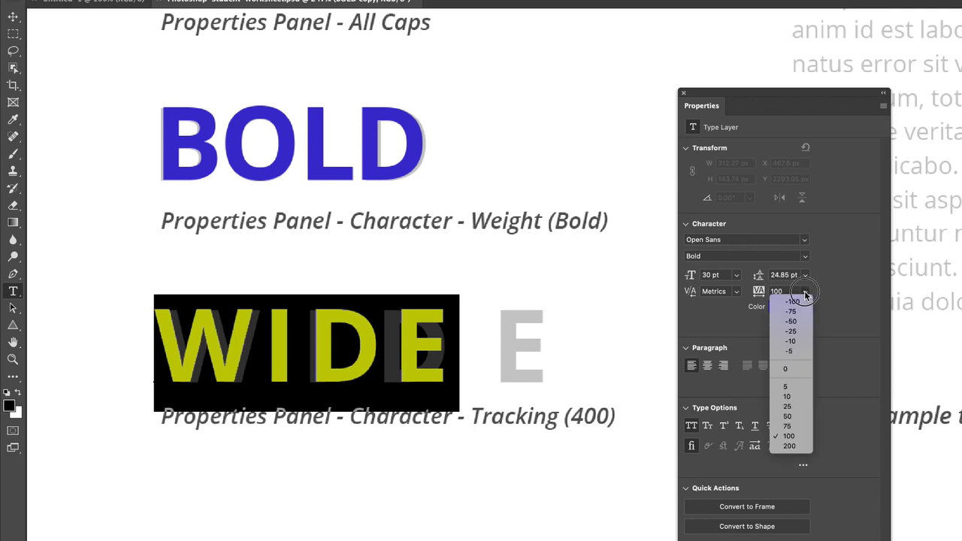
left_click(777, 290)
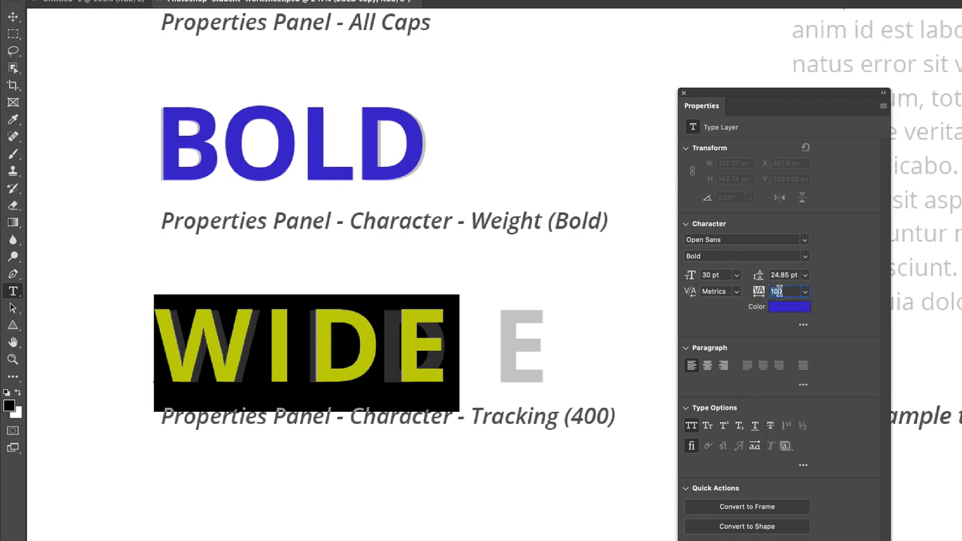
type("400")
key("Return")
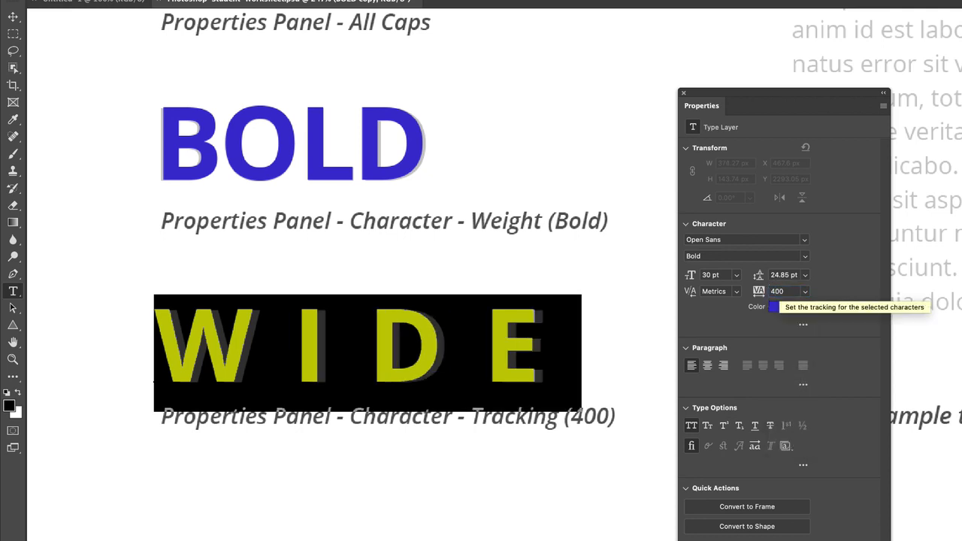
left_click(12, 17)
left_click_drag(247, 337, 256, 344)
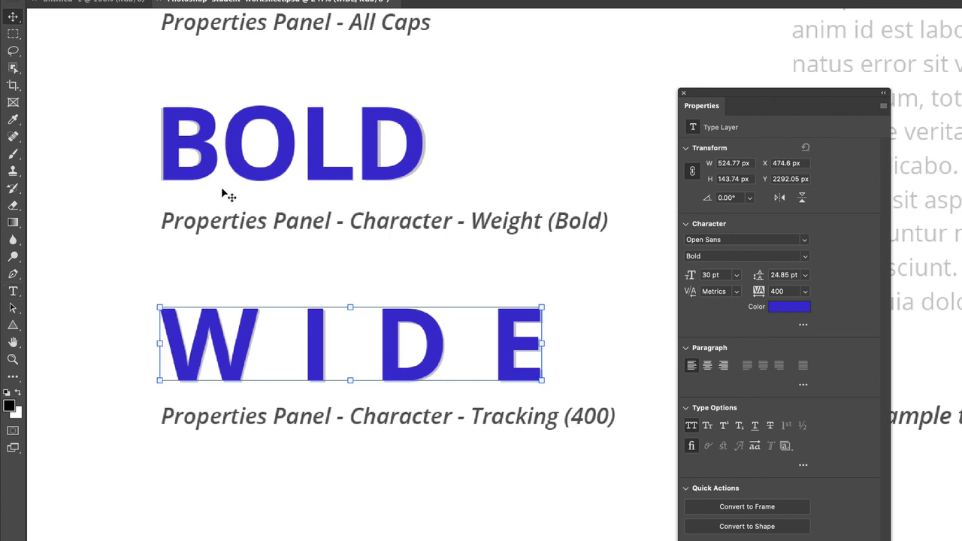
Step: Go to the Creating Text Blocks exercise on the worksheet and view its sample paragraph
key("super+minus")
scroll(354, 307, "up", 5)
scroll(355, 307, "right", 10)
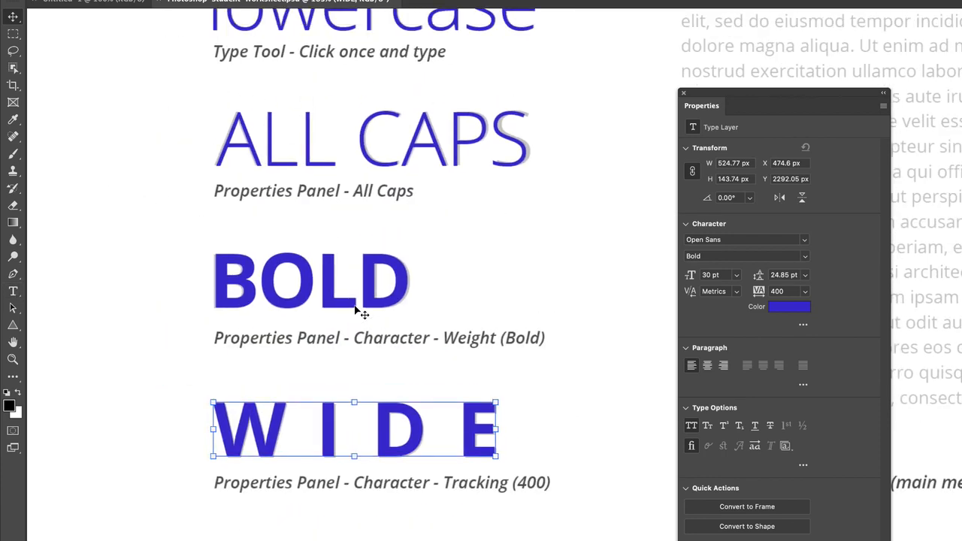
scroll(355, 307, "right", 10)
scroll(355, 307, "up", 2)
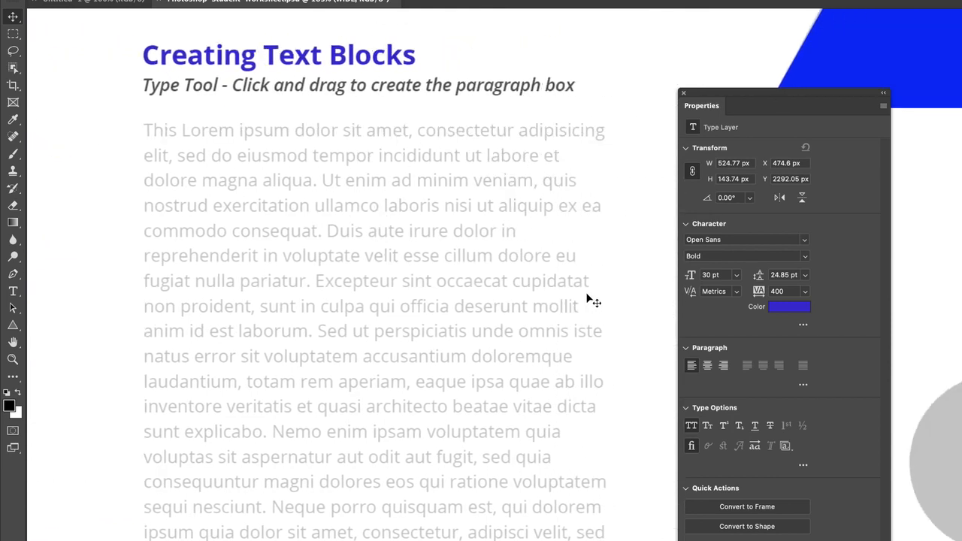
Step: Start point text over the grey sample paragraph, with All Caps off and tracking at 0
key("t")
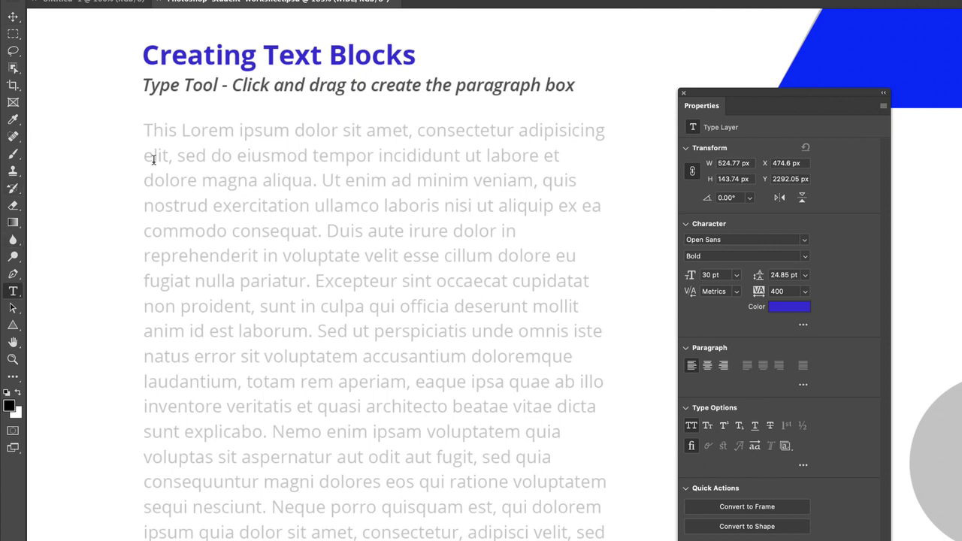
left_click(129, 164)
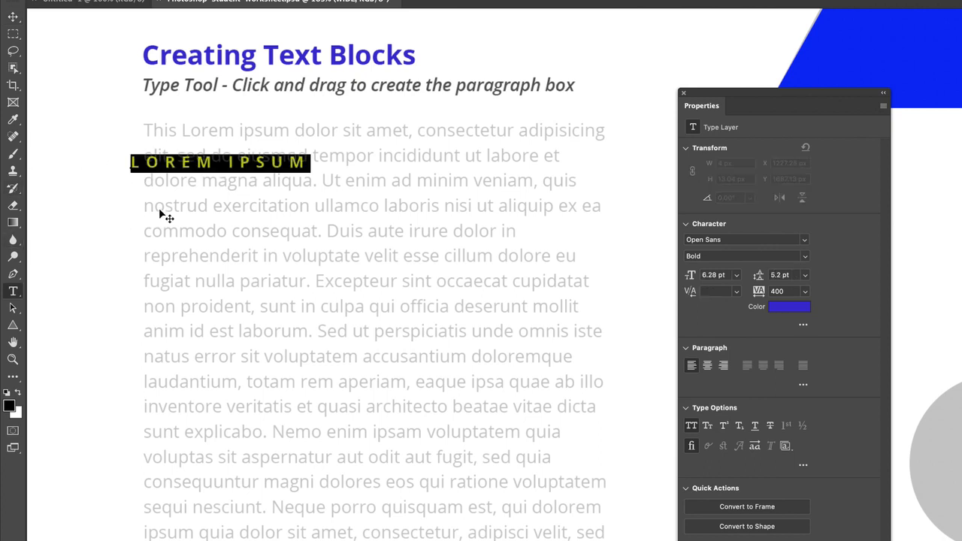
left_click(693, 426)
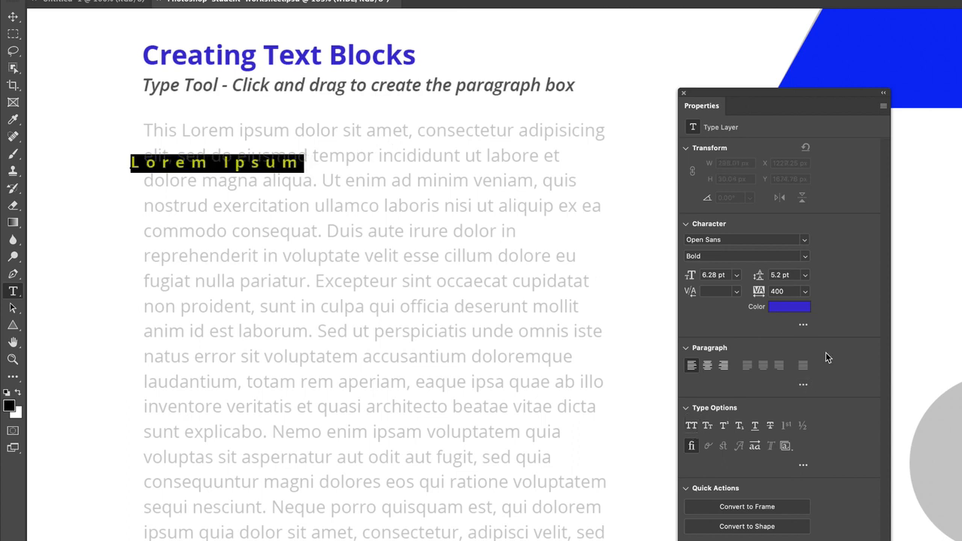
left_click(805, 293)
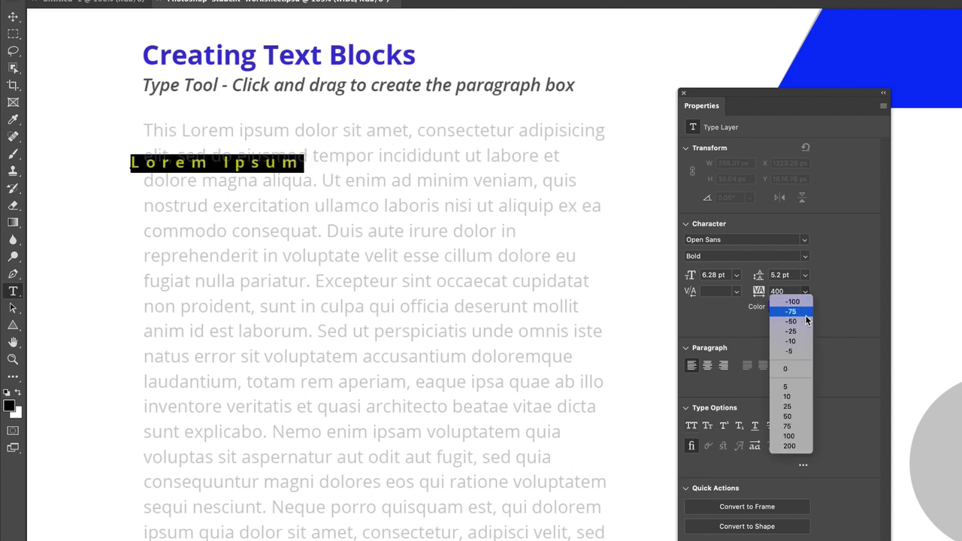
left_click(799, 369)
Step: Enter "I am going to type right here" plus filler words with manual line breaks as point text, and delete that text layer
type("I")
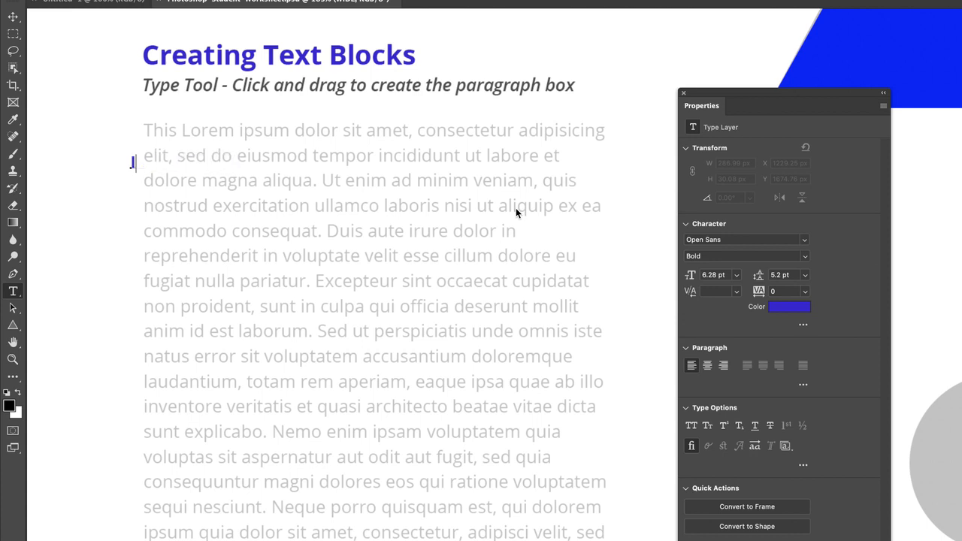
type(" am going to type right here")
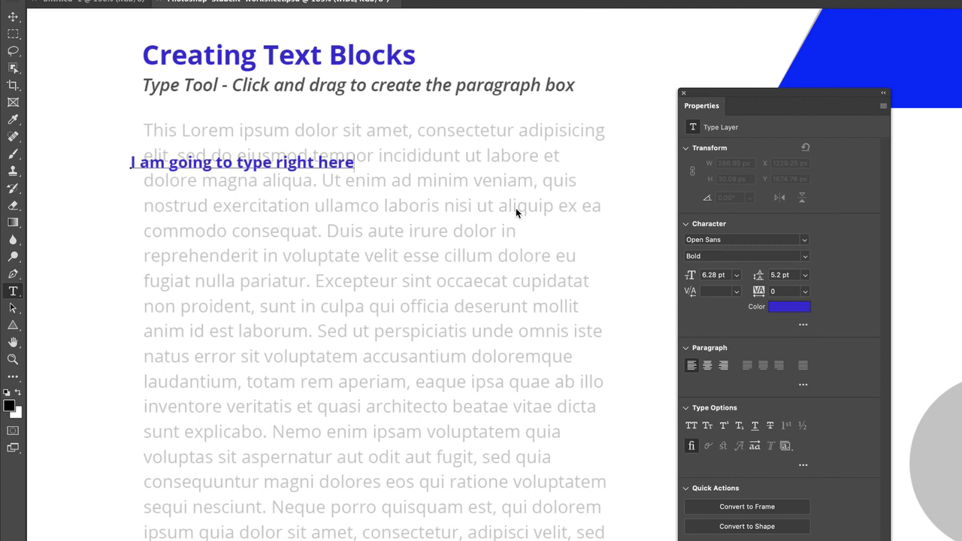
type(" sjdf jd")
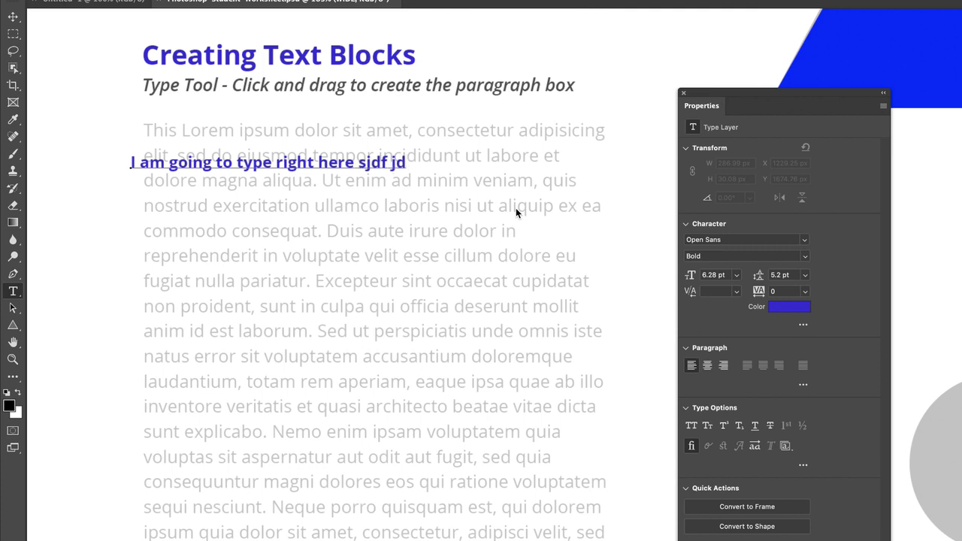
type(" djs d fskdjf skjdf skjd fsjkd fsjkd")
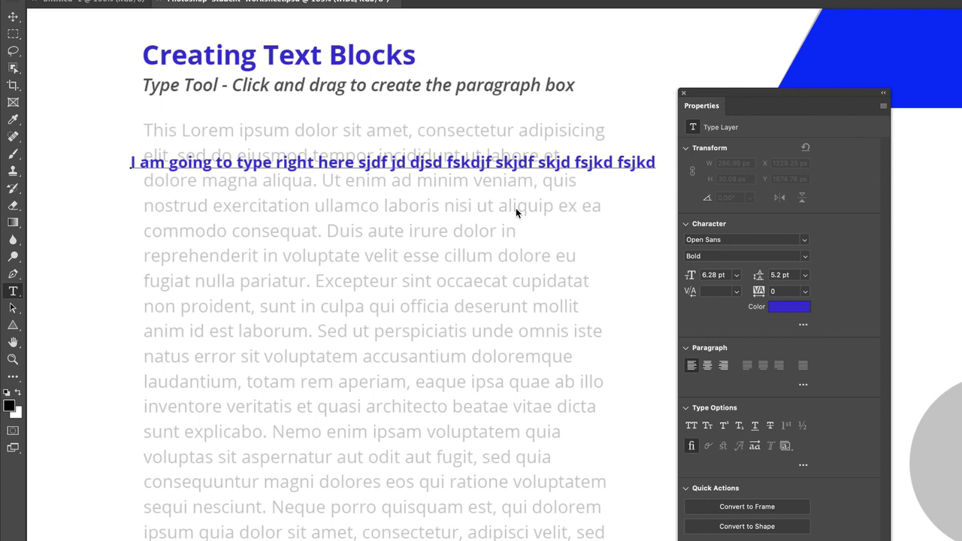
type("osfoisdf")
key("Return")
type("jsodi")
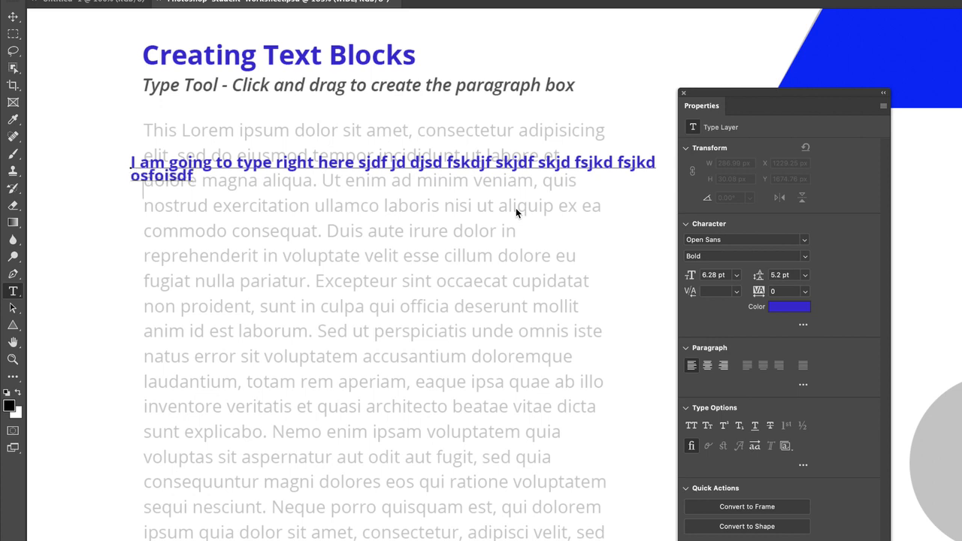
type("fjsodifj")
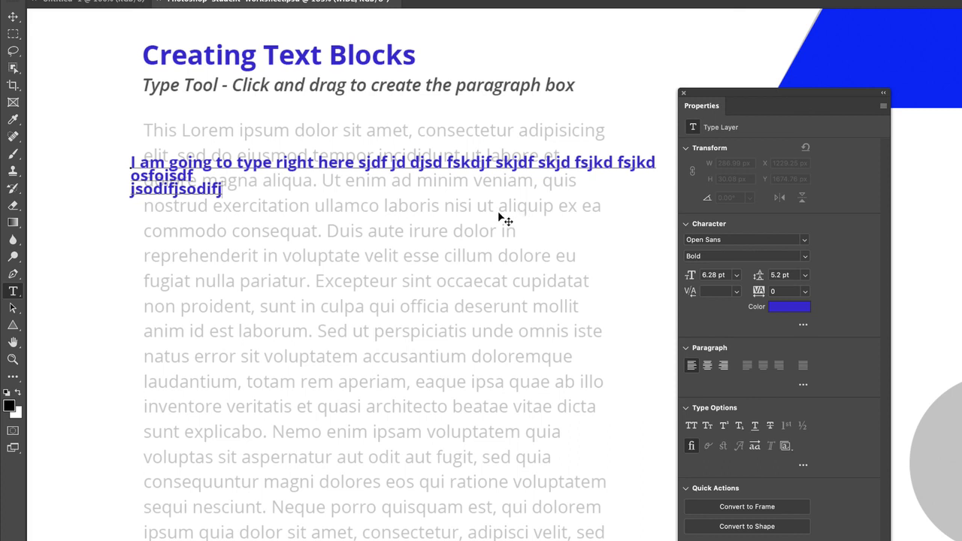
left_click(13, 16)
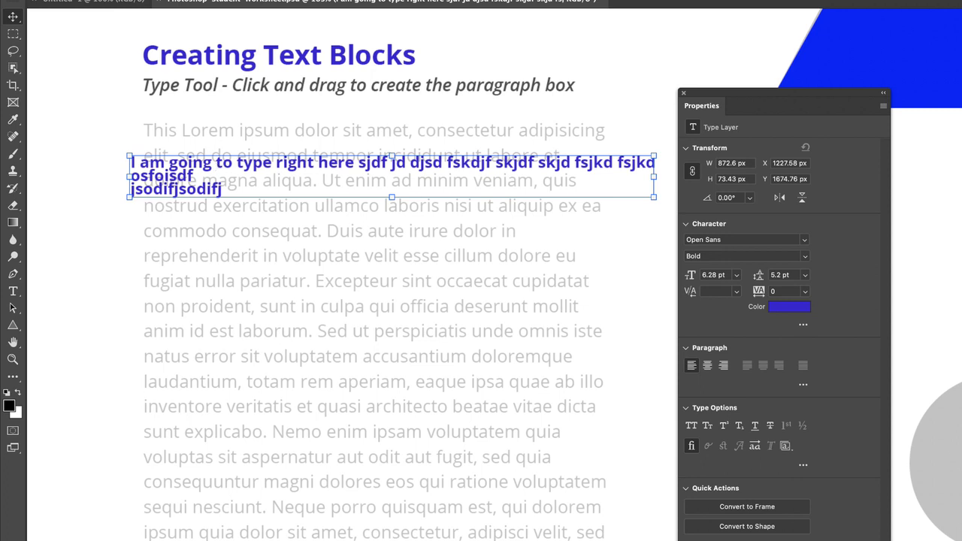
key("Delete")
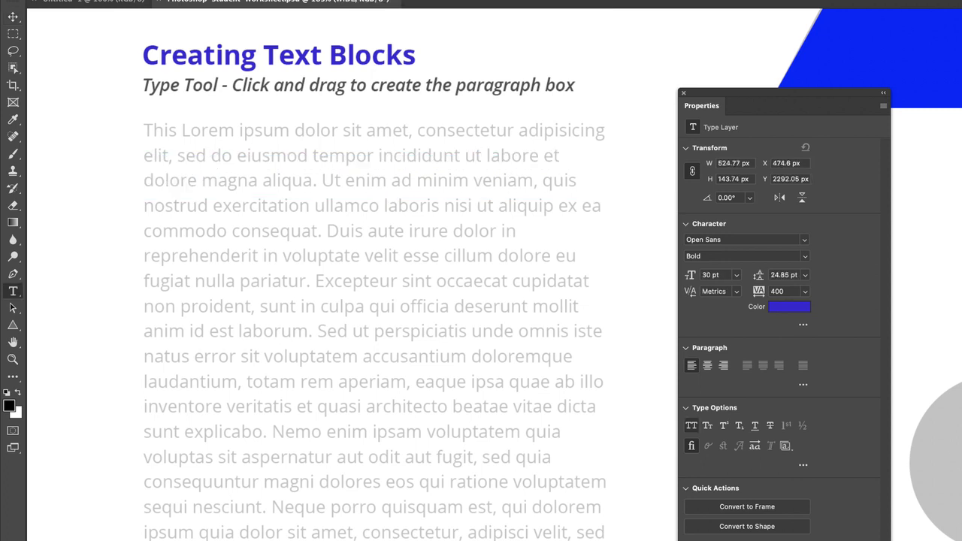
left_click(15, 292)
left_click(67, 236)
type("S")
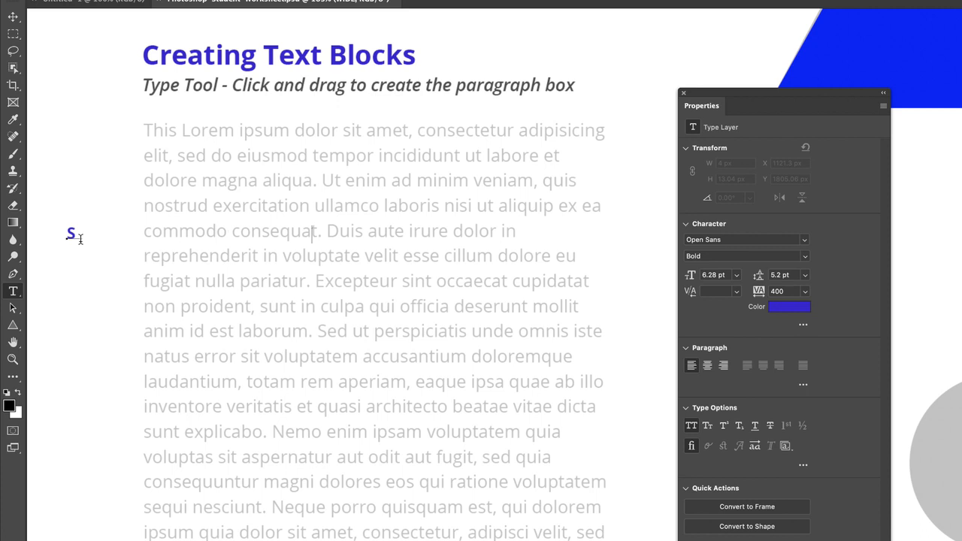
type("D;LFK;SLDFMS;DL")
left_click(13, 17)
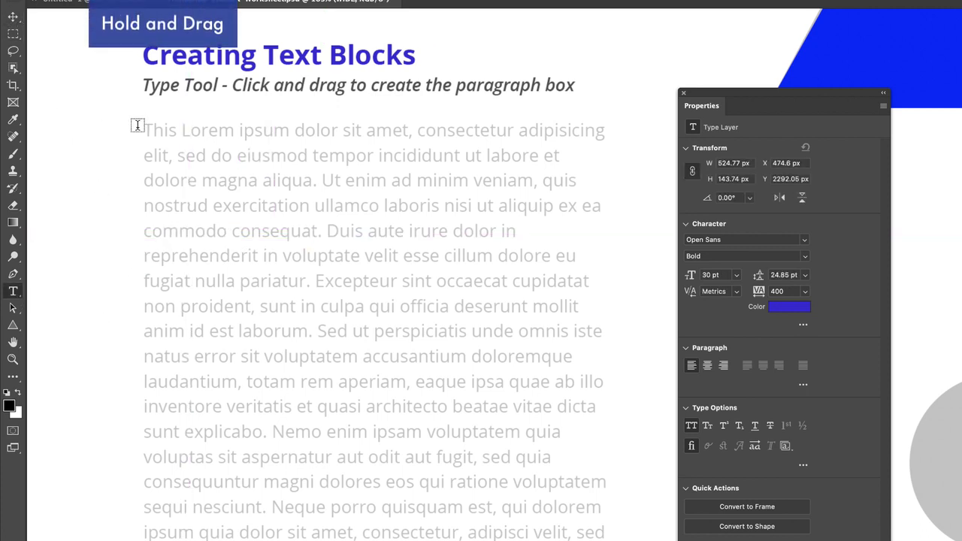
Step: Draw a paragraph text box about 785 × 712 px over the grey sample, with All Caps off, Auto leading and tracking 0
left_click_drag(137, 124, 141, 125)
left_click_drag(140, 125, 615, 539)
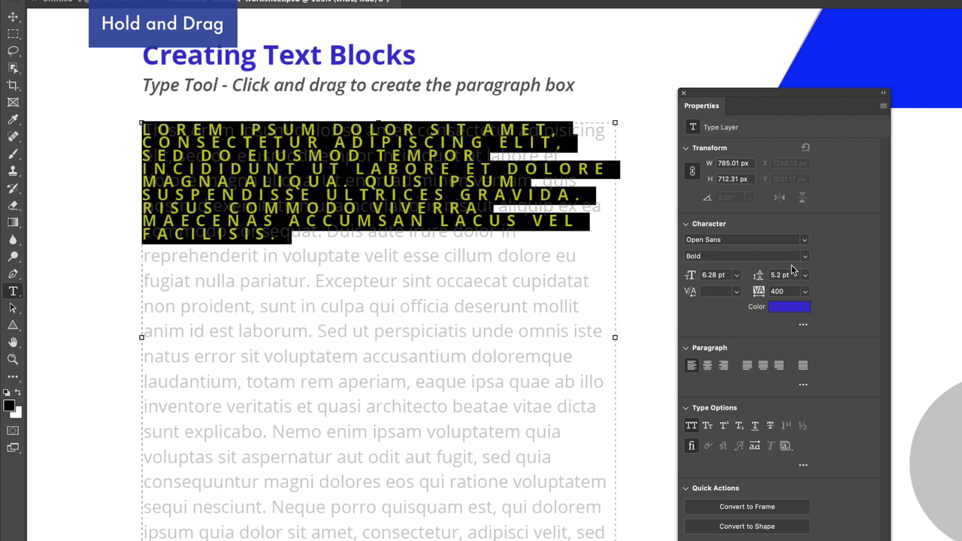
left_click(809, 291)
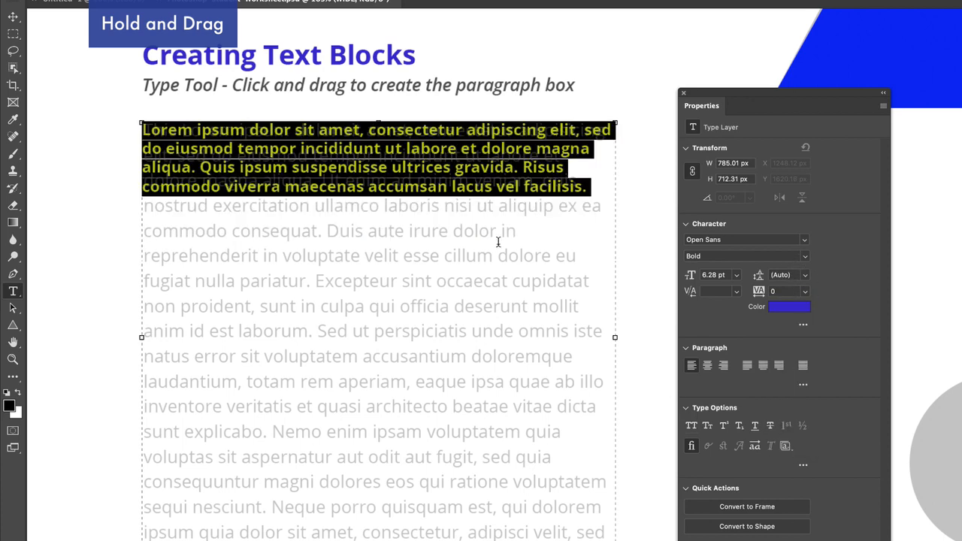
left_click(483, 189)
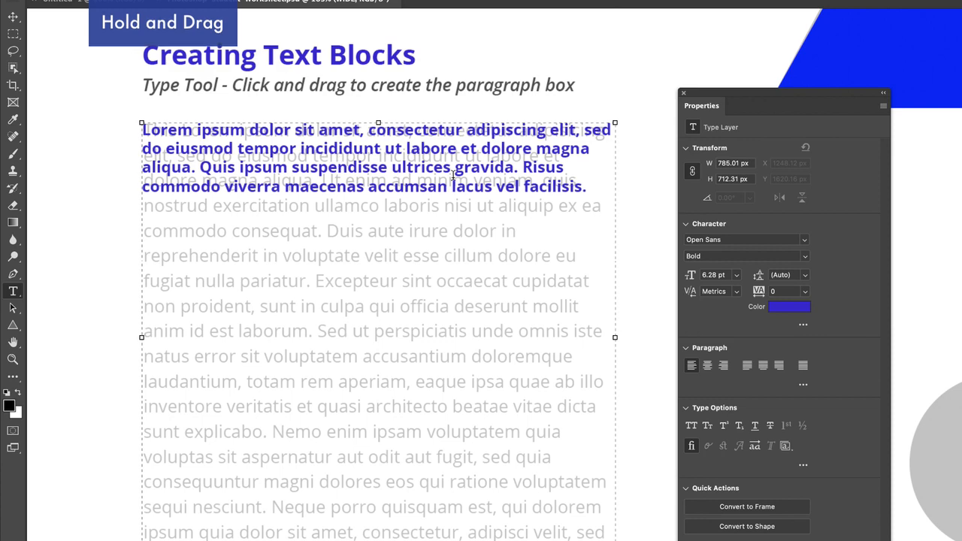
Step: Replace all the placeholder text in the box using Paste Lorem Ipsum, and nudge the text block over the grey sample
double_click(576, 188)
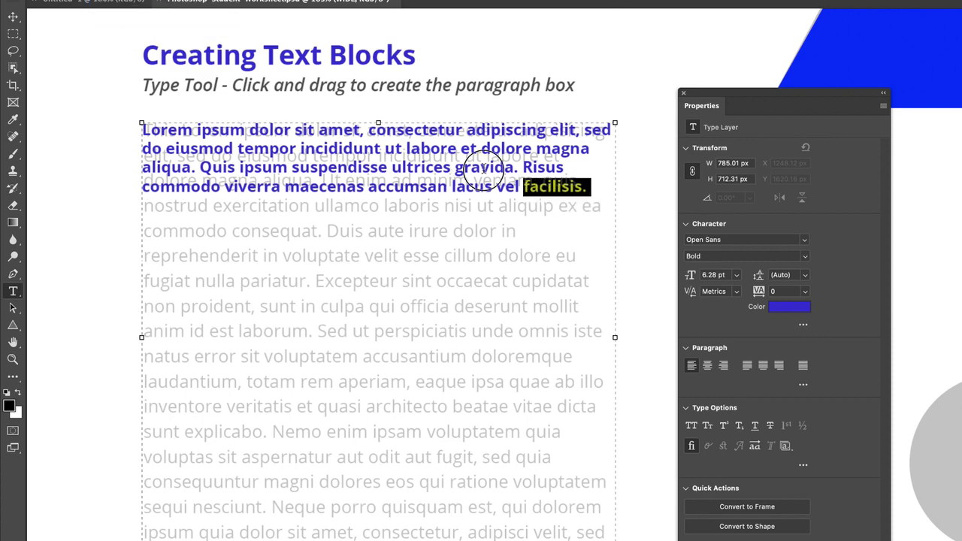
key("ctrl+a")
left_click(345, 218)
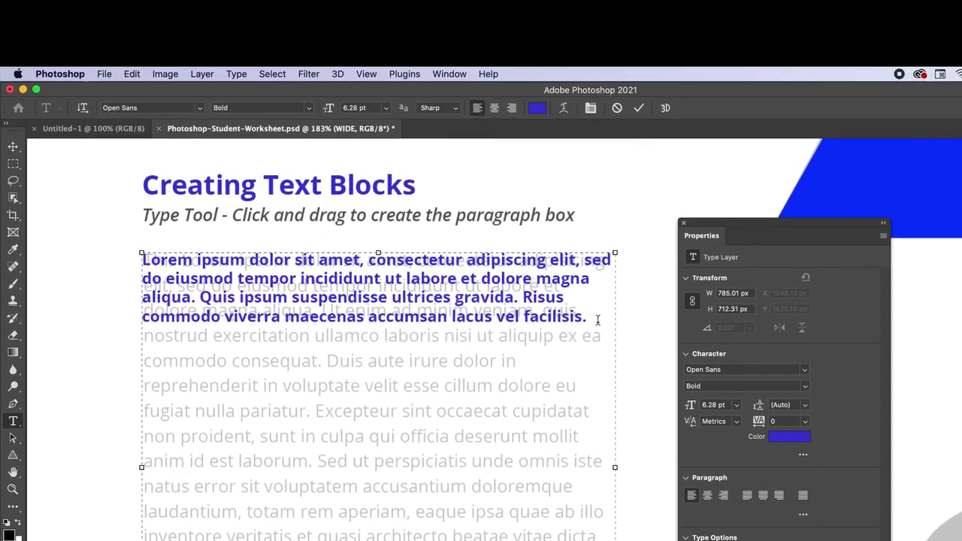
left_click_drag(594, 278, 99, 194)
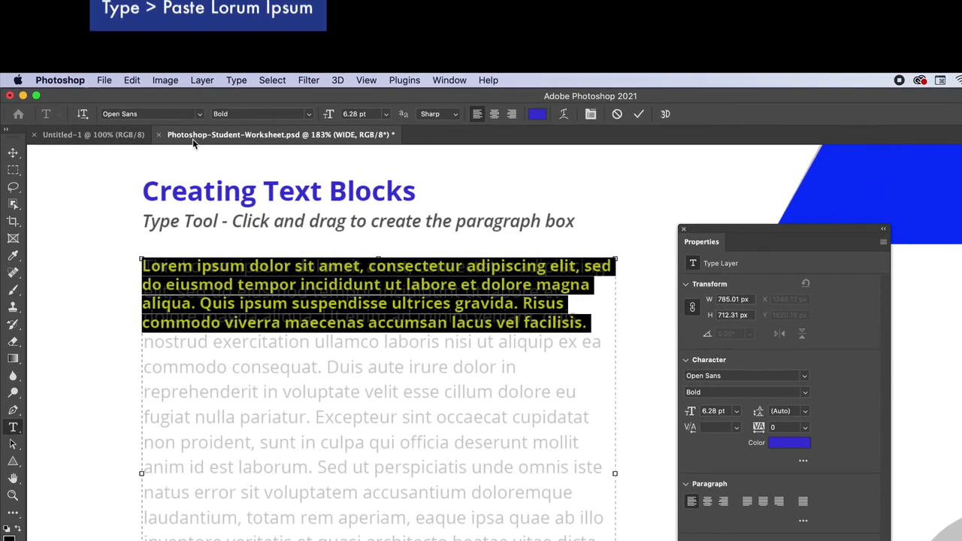
left_click(236, 80)
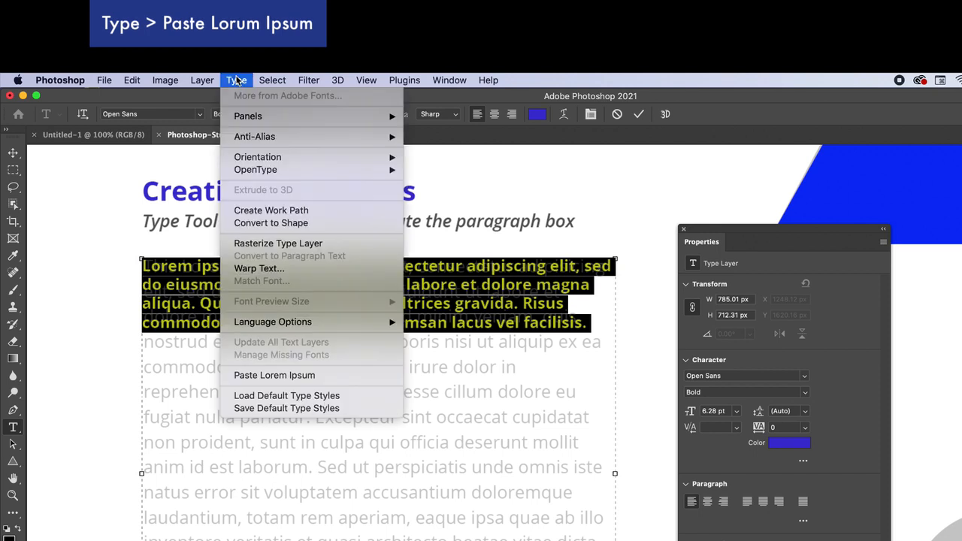
left_click(360, 375)
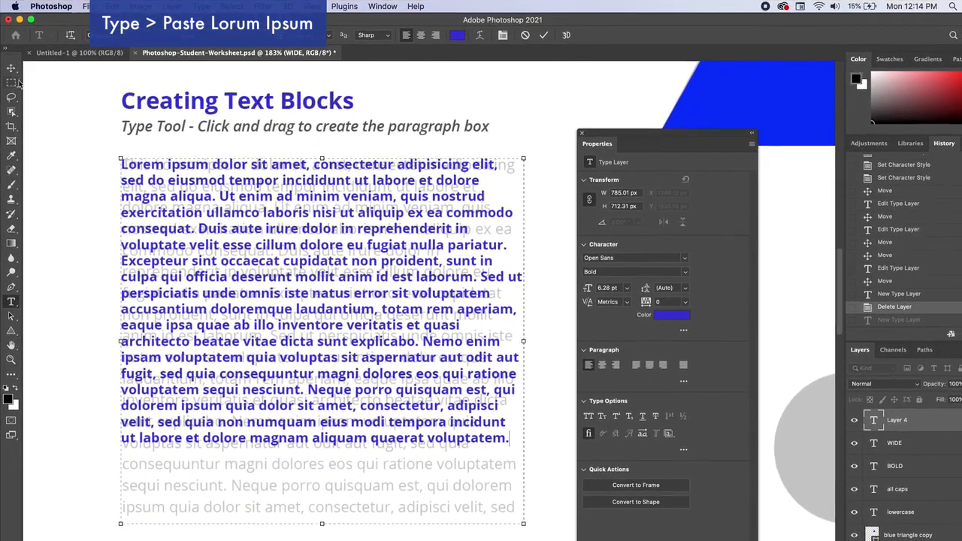
left_click(11, 101)
left_click_drag(220, 201, 189, 210)
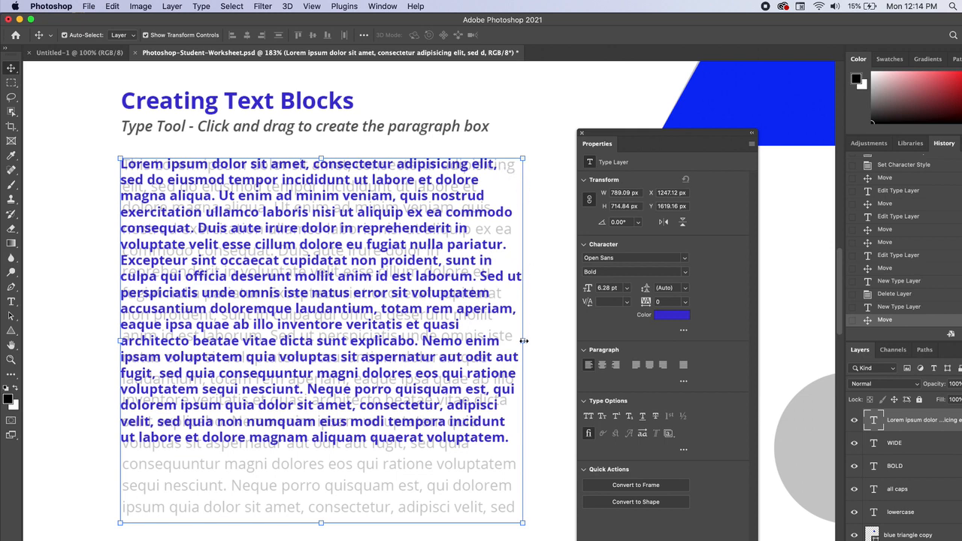
Step: Resize the paragraph box to about 991 px, 544 px and finally 725 px wide, and align its start with the grey sample
left_click(10, 302)
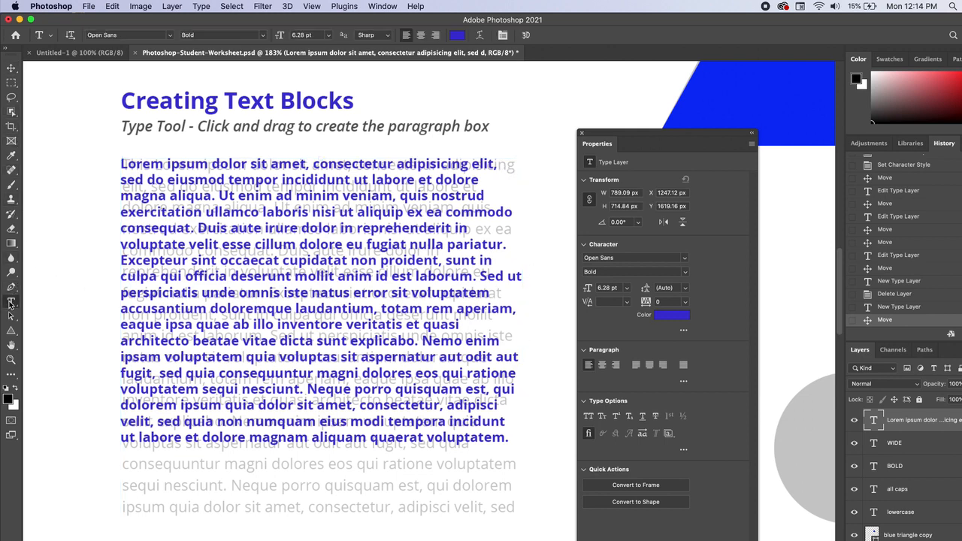
left_click(490, 305)
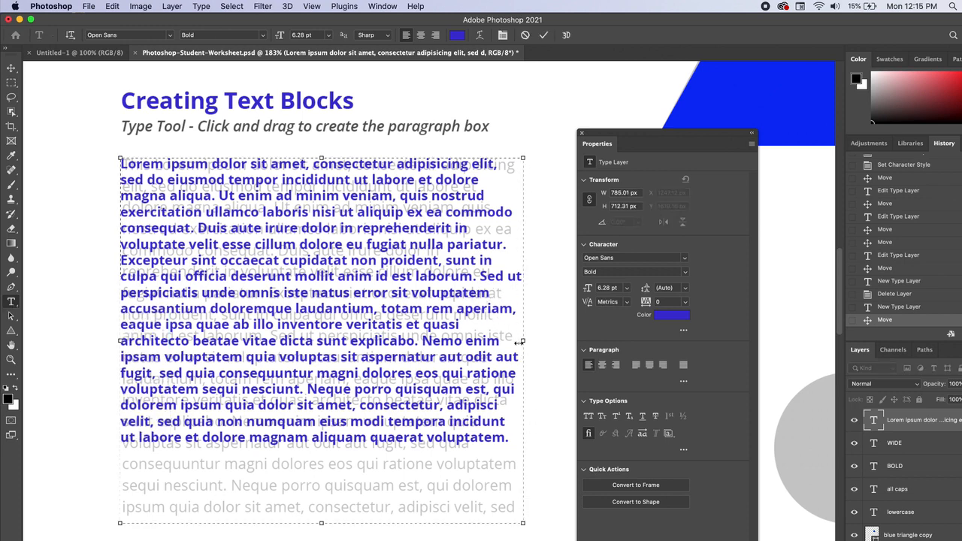
left_click_drag(523, 340, 626, 339)
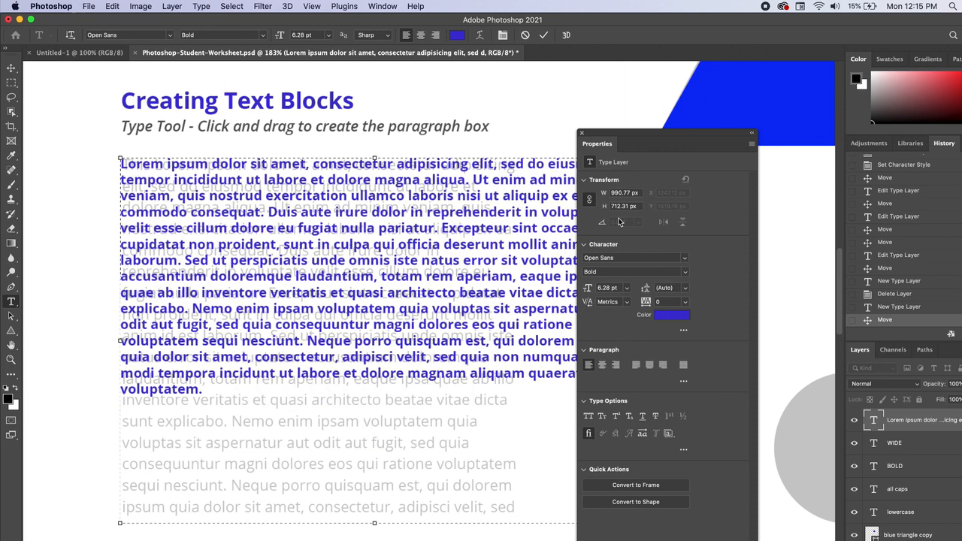
left_click_drag(618, 137, 774, 129)
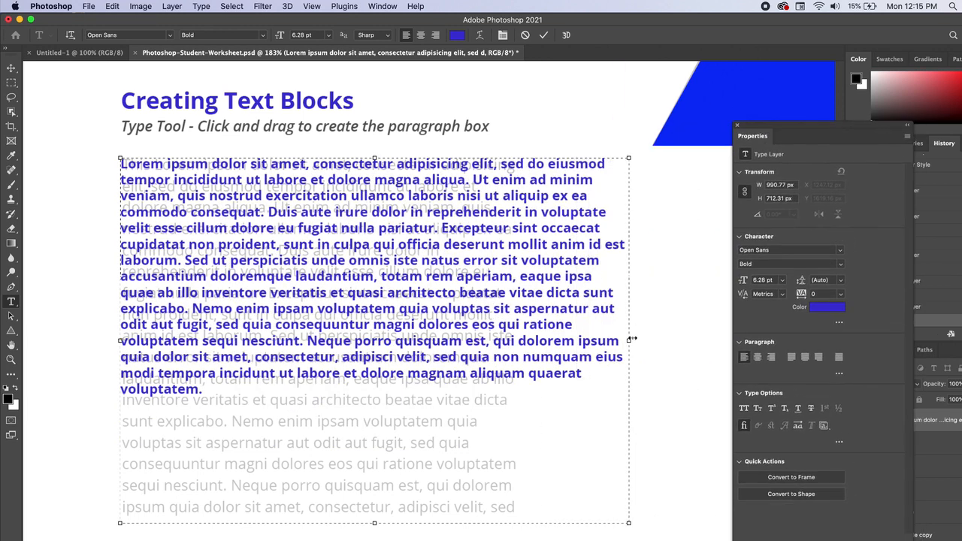
left_click_drag(629, 340, 401, 338)
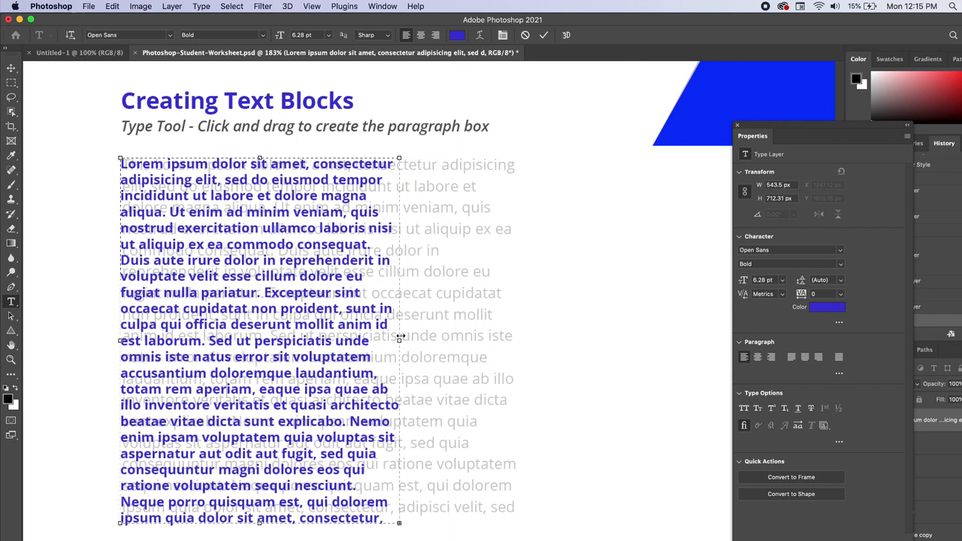
left_click_drag(399, 327, 493, 340)
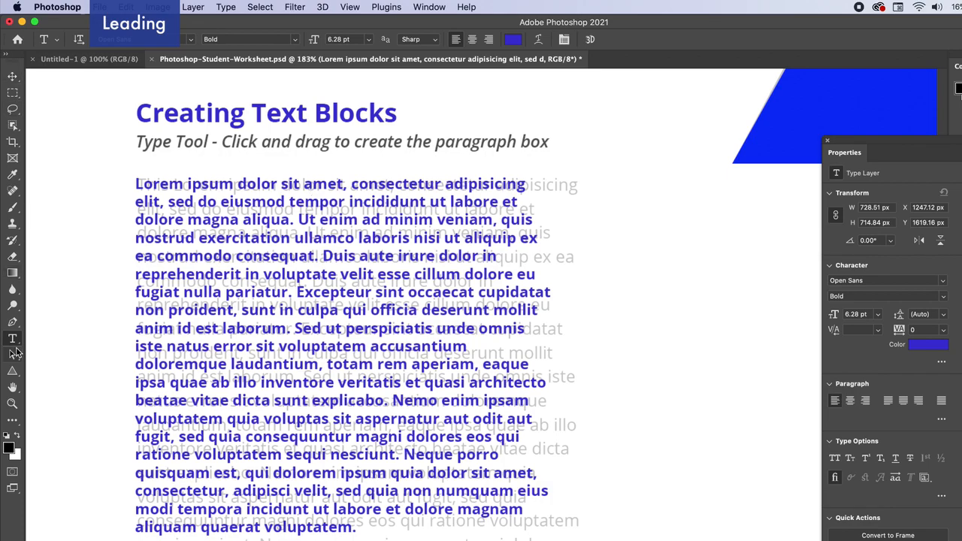
left_click(12, 76)
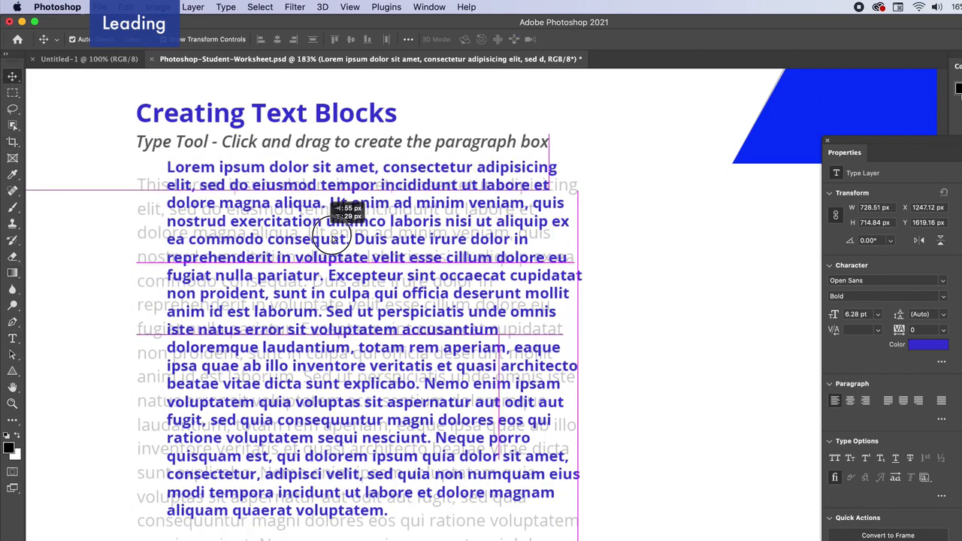
mouse_move(254, 254)
left_mouse_down()
mouse_move(297, 359)
mouse_move(256, 253)
left_mouse_up()
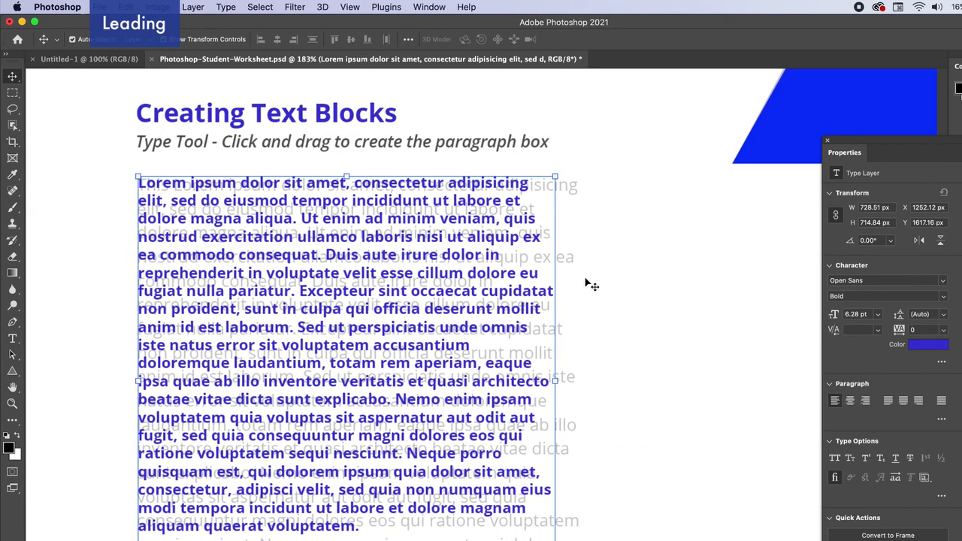
Step: Select all the Lorem Ipsum text in the paragraph box and set its leading to 16 pt and finally to 8 pt
triple_click(257, 277)
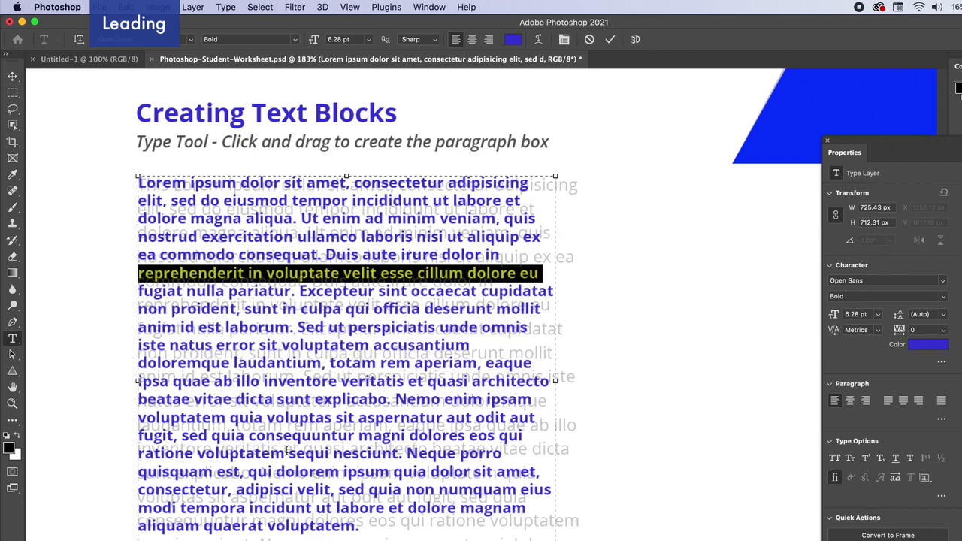
double_click(275, 290)
left_click(275, 286)
left_click(275, 284)
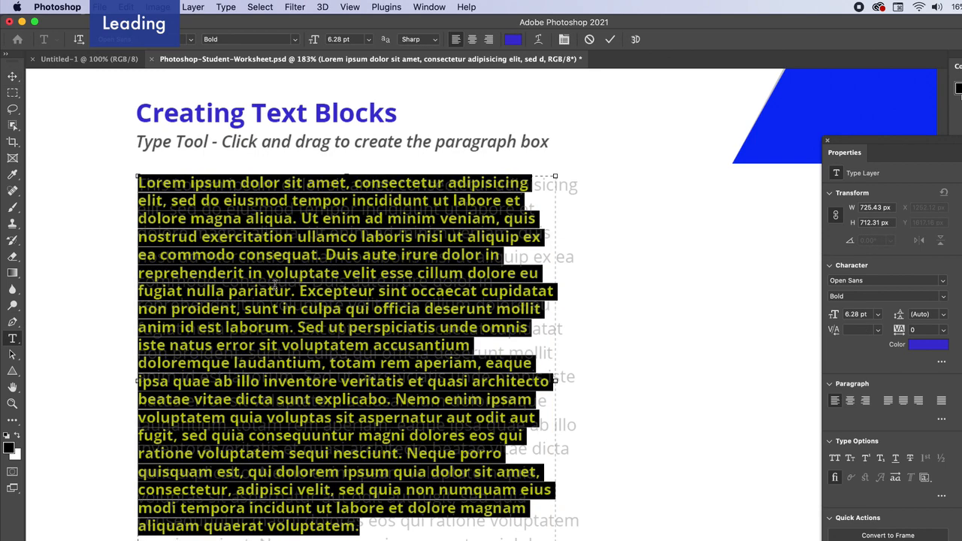
left_click(266, 239)
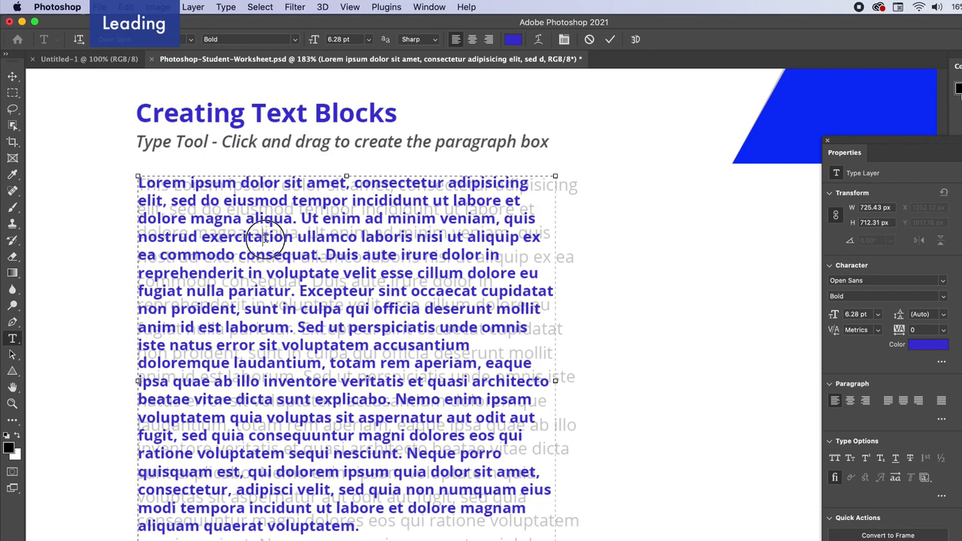
triple_click(265, 237)
left_click(265, 236)
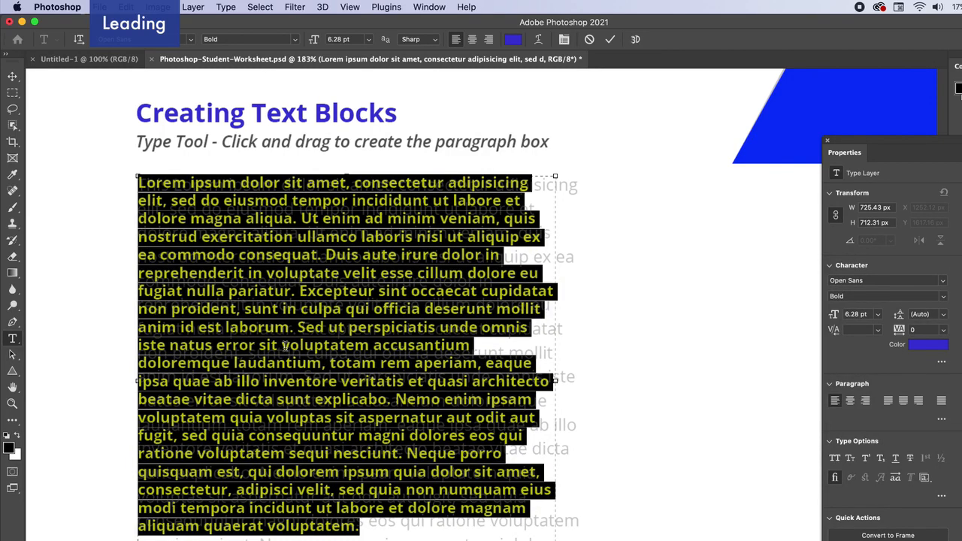
left_click(945, 316)
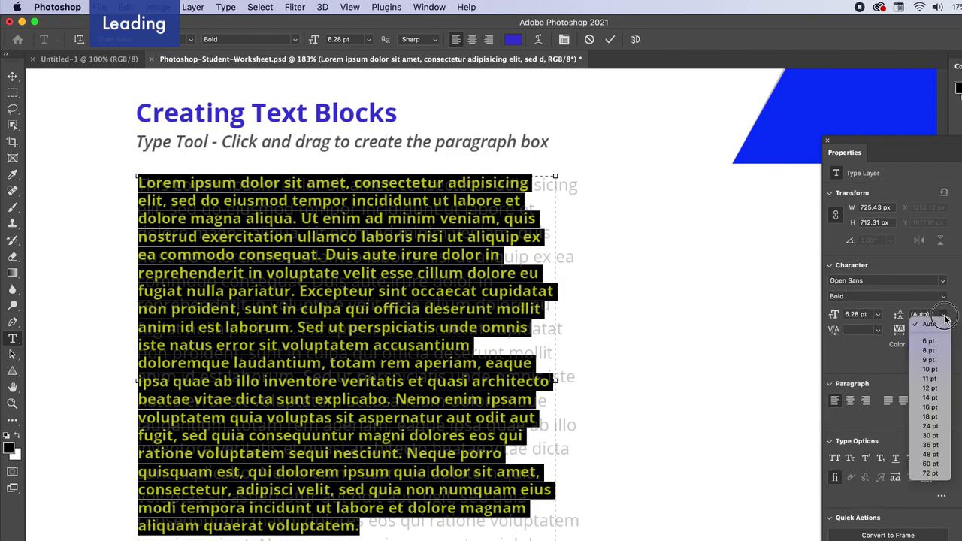
left_click(933, 410)
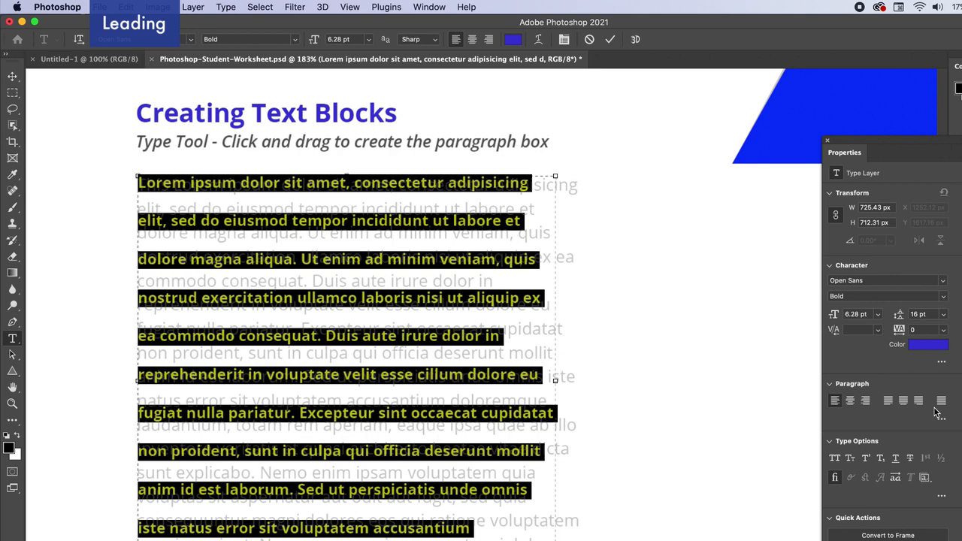
left_click(943, 314)
left_click(933, 351)
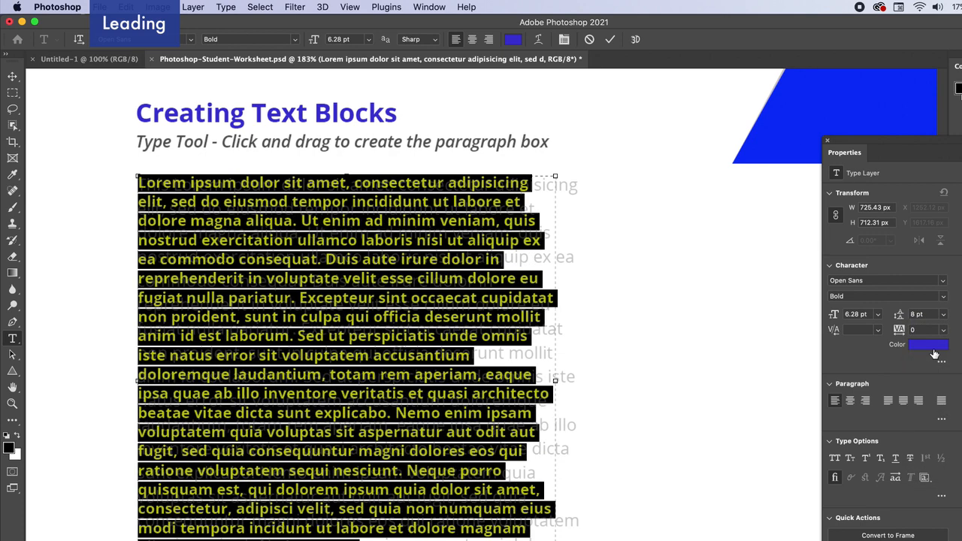
Step: Set the paragraph text's font size to 6 pt and widen its text box to about 770 px
left_click(855, 314)
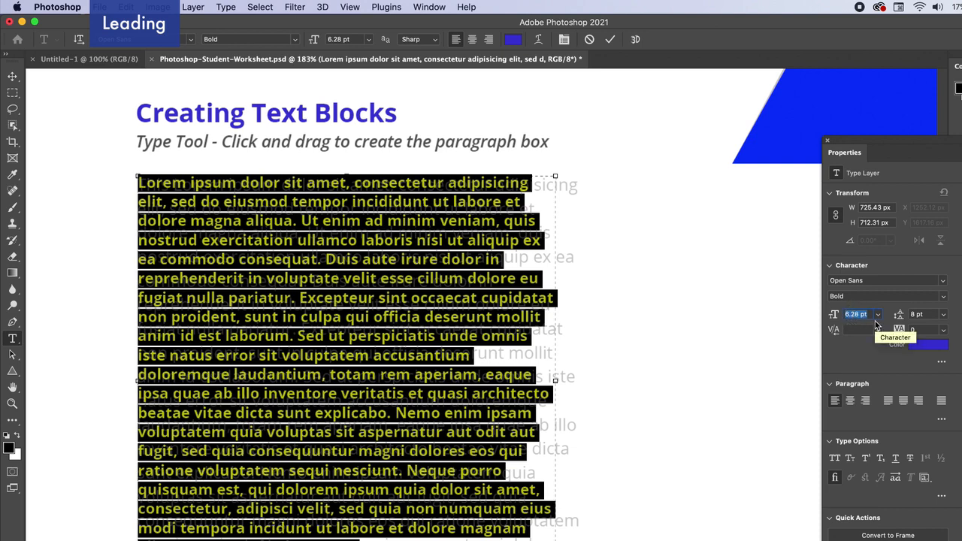
type("6")
key("Return")
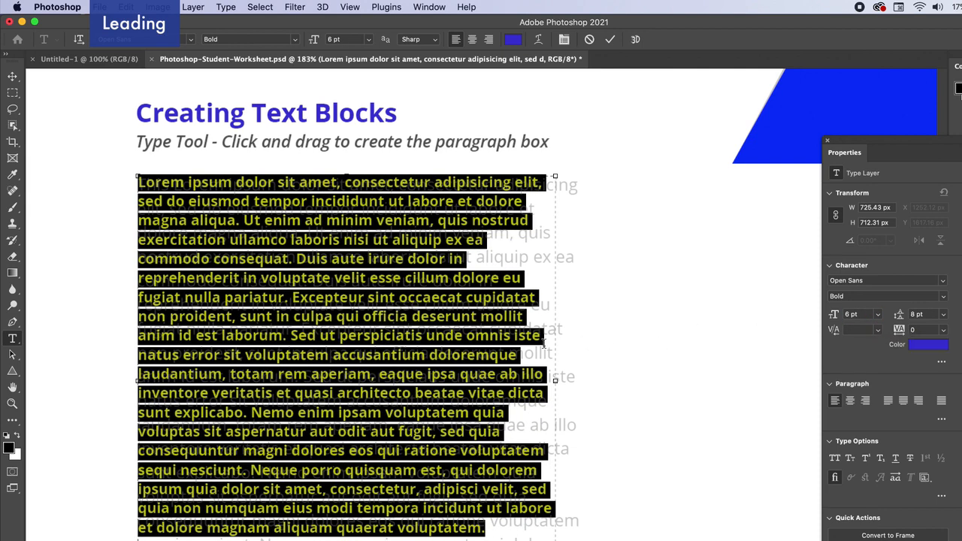
left_click_drag(556, 383, 576, 380)
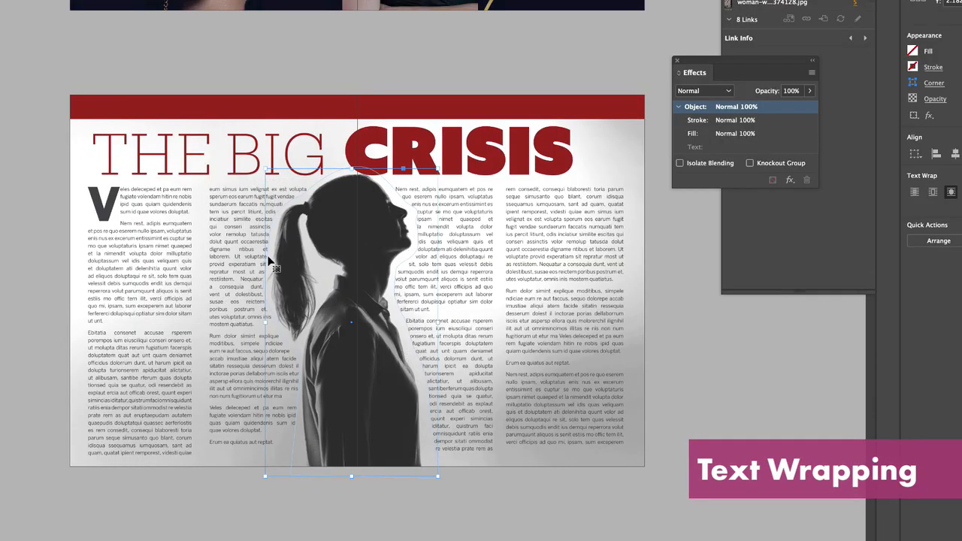
left_click_drag(266, 259, 268, 263)
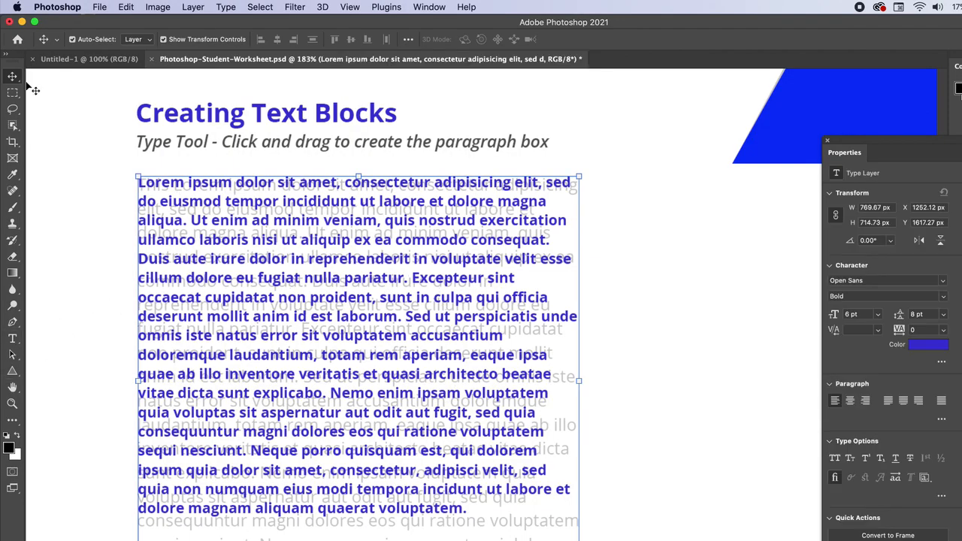
Step: Scale the whole text block proportionally to about 98.32% and reposition it over the grey sample
left_click_drag(226, 275, 207, 256)
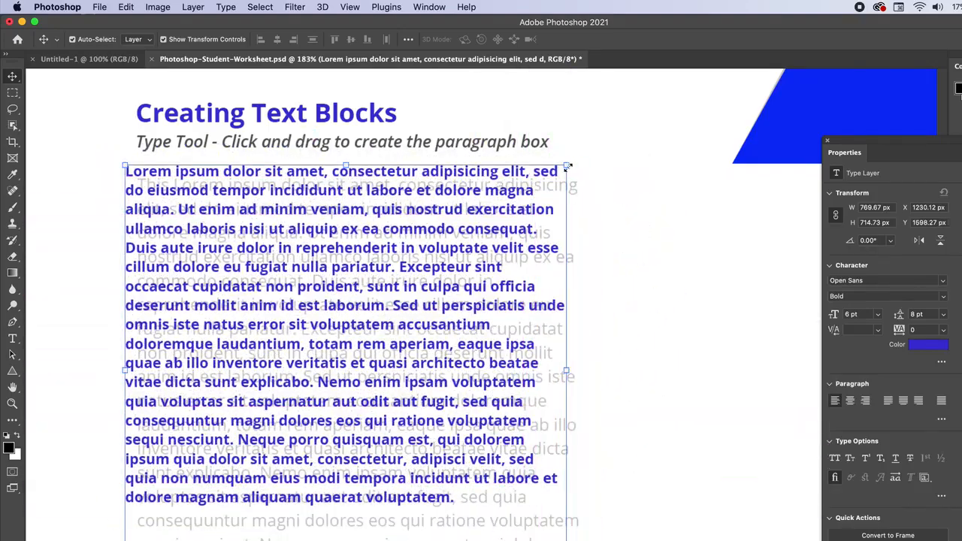
mouse_move(568, 167)
left_mouse_down()
mouse_move(655, 133)
mouse_move(586, 147)
mouse_move(561, 170)
left_mouse_up()
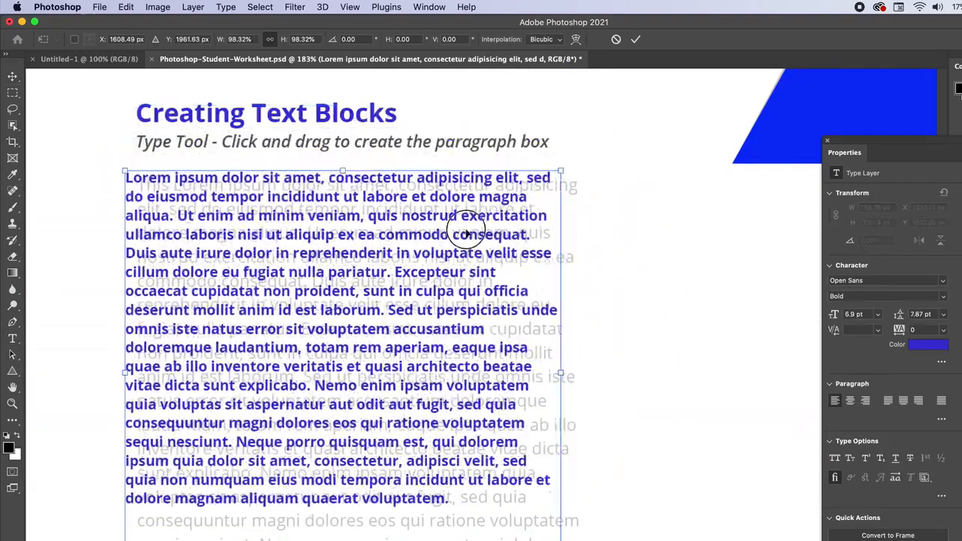
left_click_drag(466, 233, 472, 246)
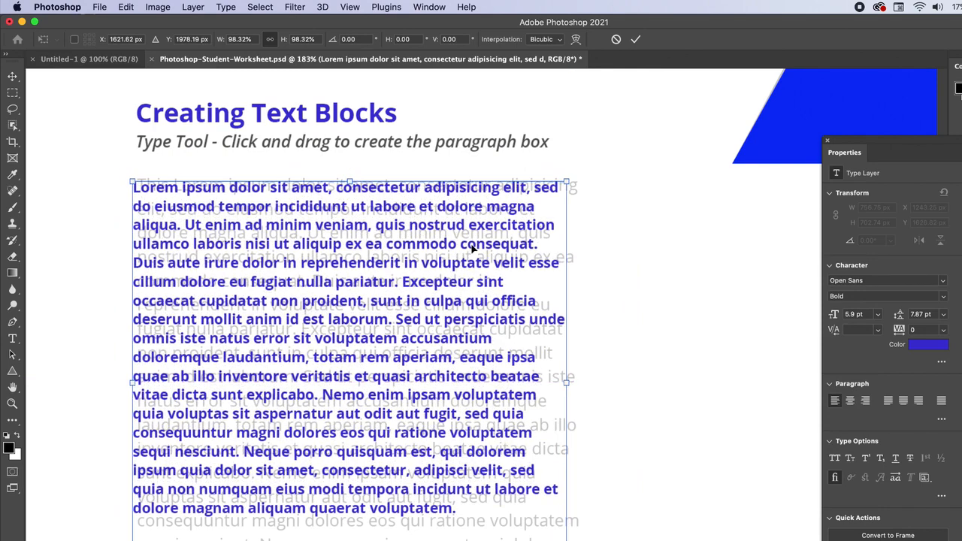
key("Return")
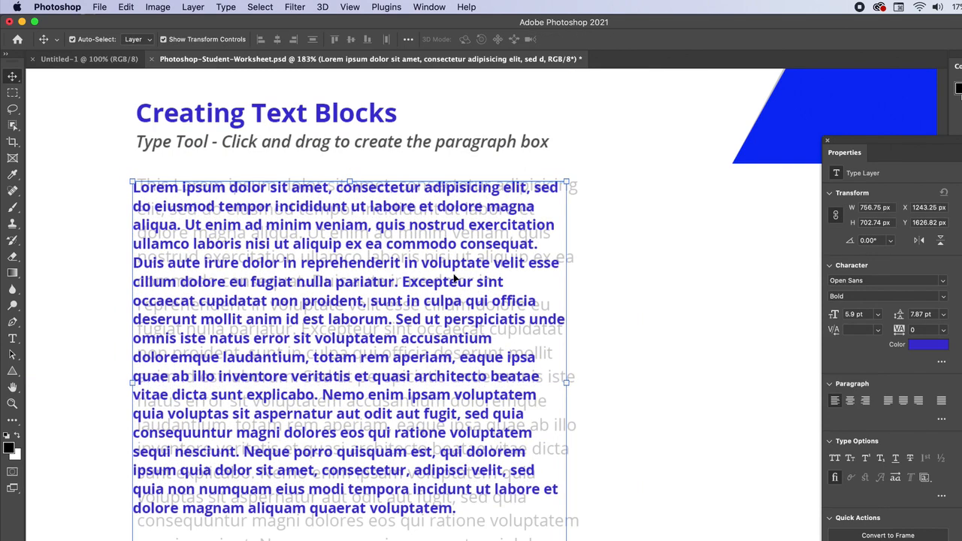
Step: Widen the paragraph box to about 758.5 px with the Type tool so the text reflows without scaling, and finish editing
left_click(10, 343)
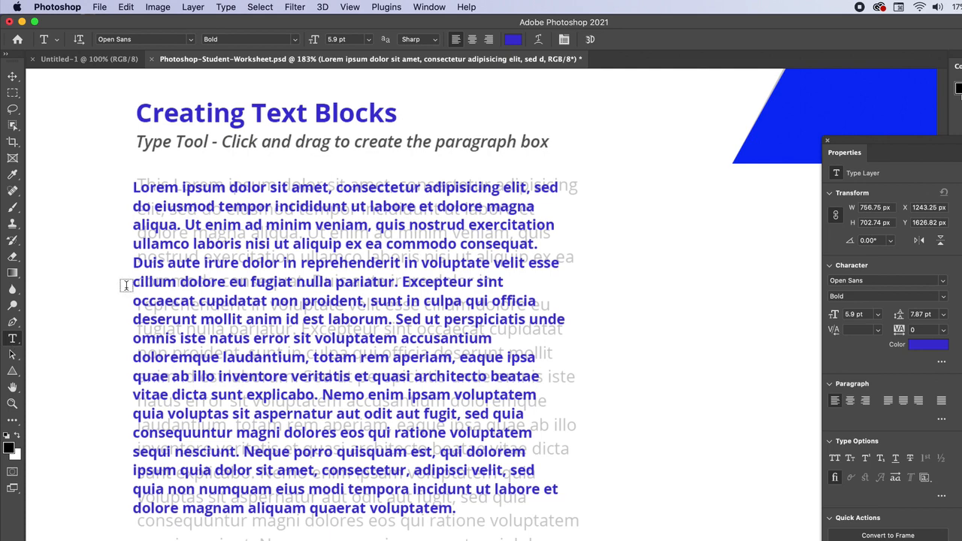
left_click(299, 263)
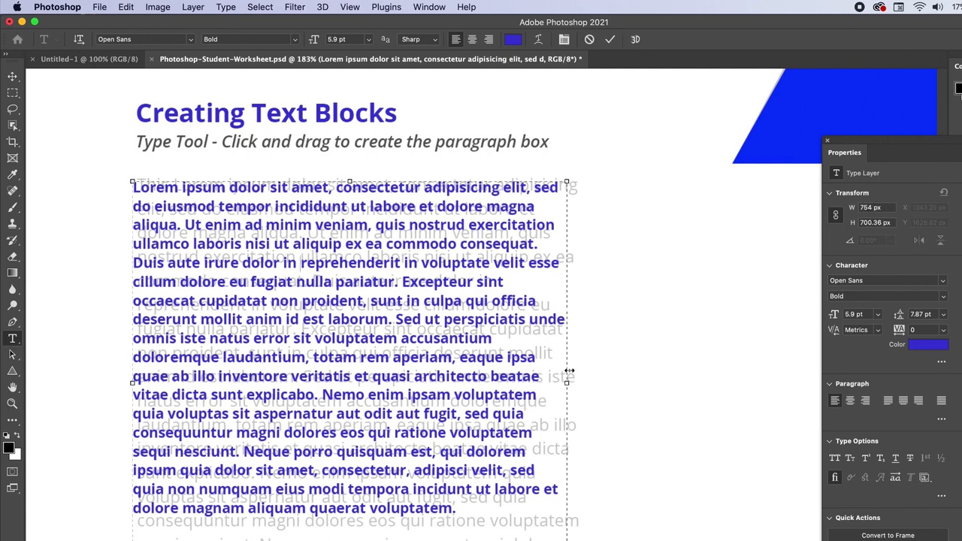
mouse_move(569, 382)
left_mouse_down()
mouse_move(720, 381)
mouse_move(570, 381)
left_mouse_up()
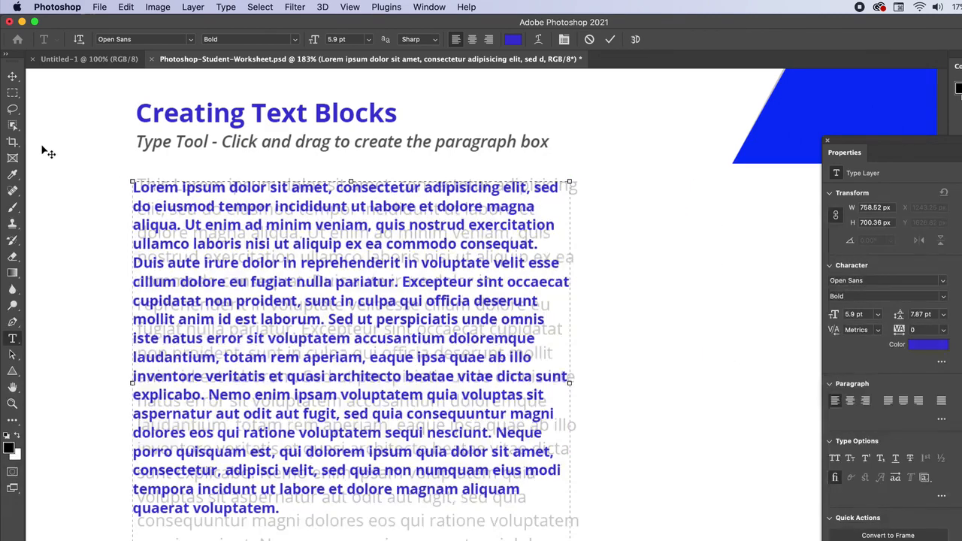
left_click(13, 78)
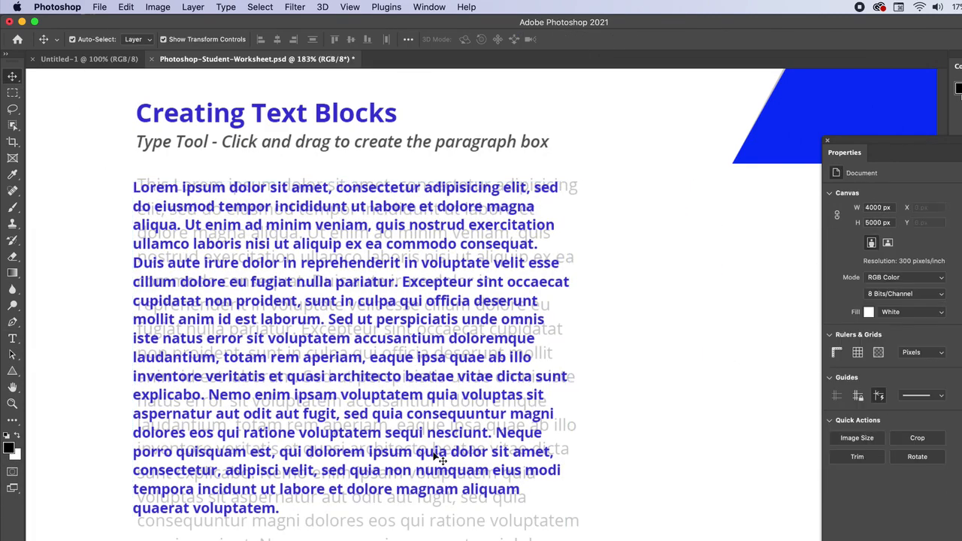
Step: Examine the worksheet's three-circle layering challenge and its instructions
scroll(432, 478, "down", 2)
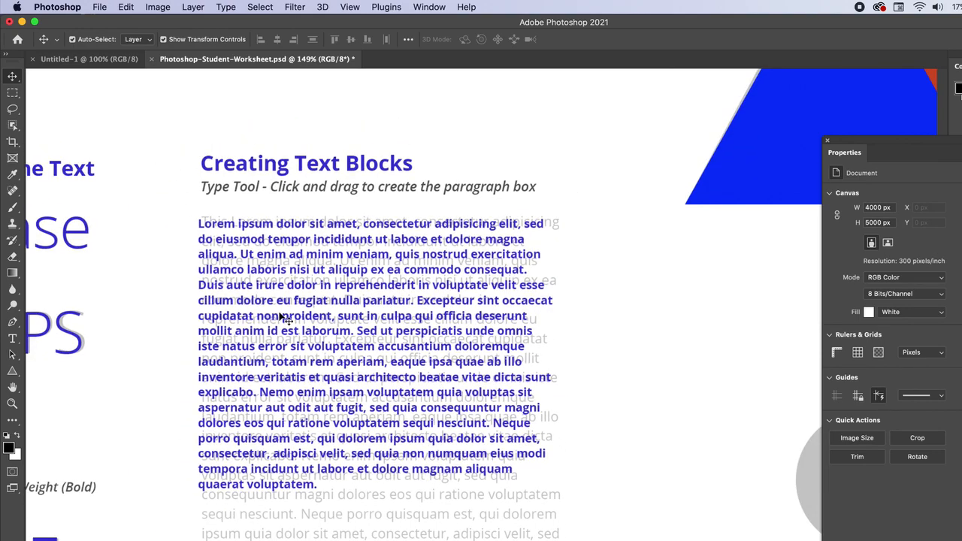
scroll(285, 320, "down", 3)
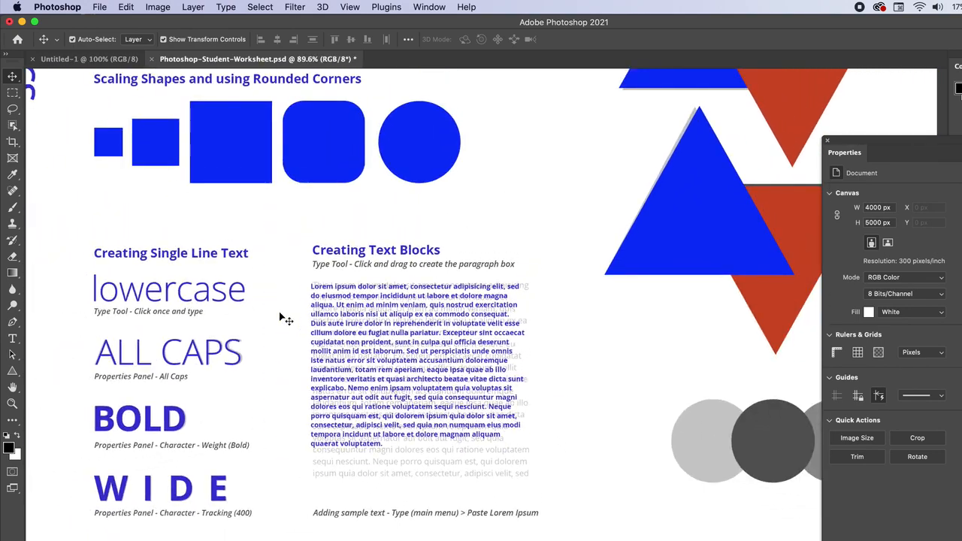
scroll(284, 319, "right", 5)
scroll(293, 356, "up", 5)
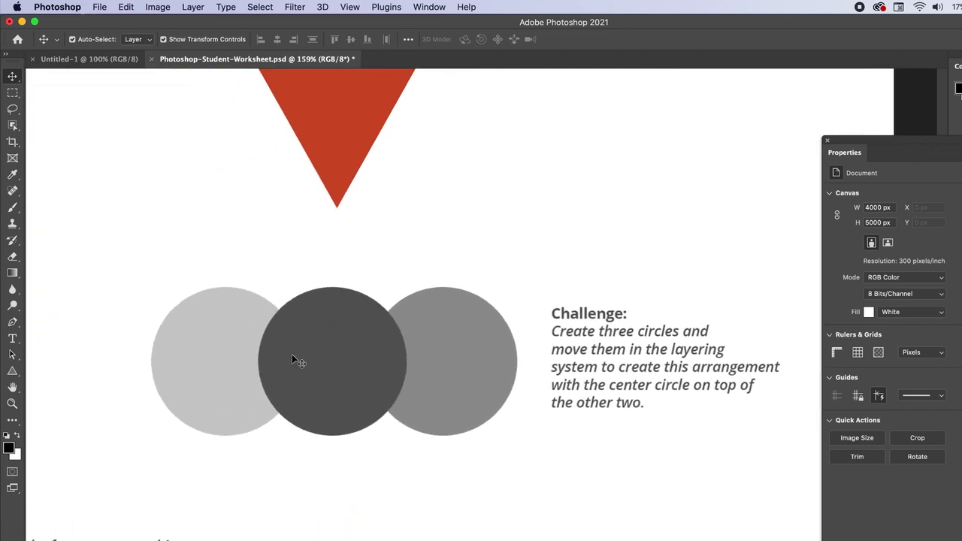
scroll(292, 356, "down", 2)
scroll(294, 343, "up", 2)
scroll(262, 302, "left", 1)
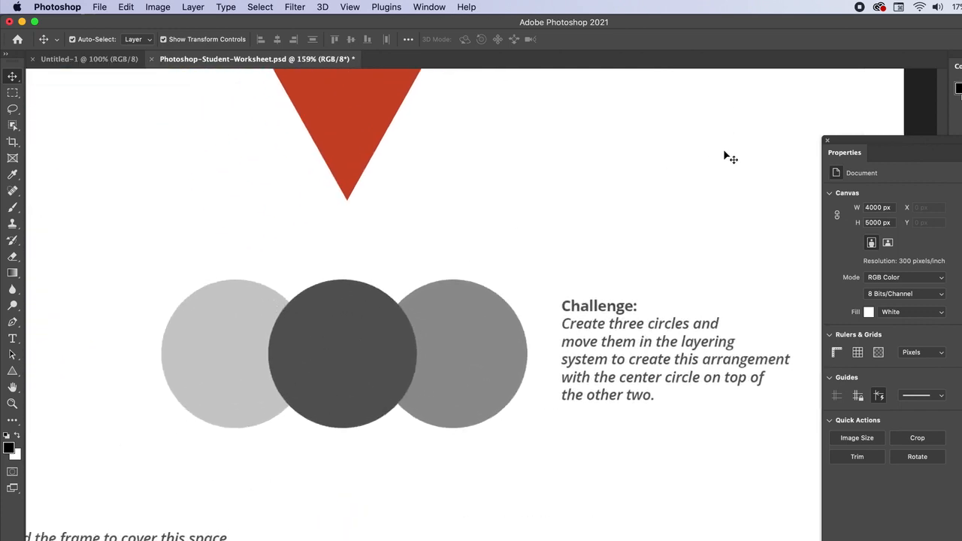